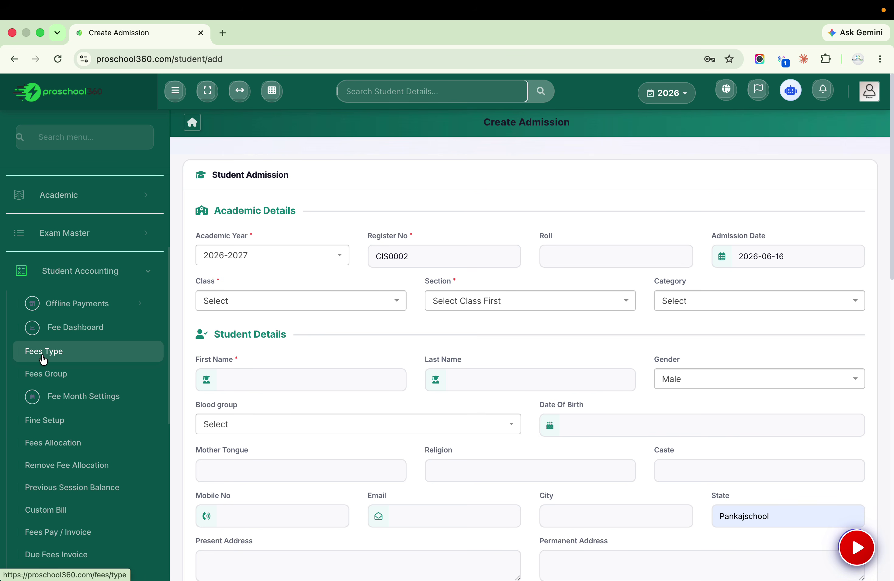
Create and save a fees type named Tusion with Monthly frequency
click(68, 361)
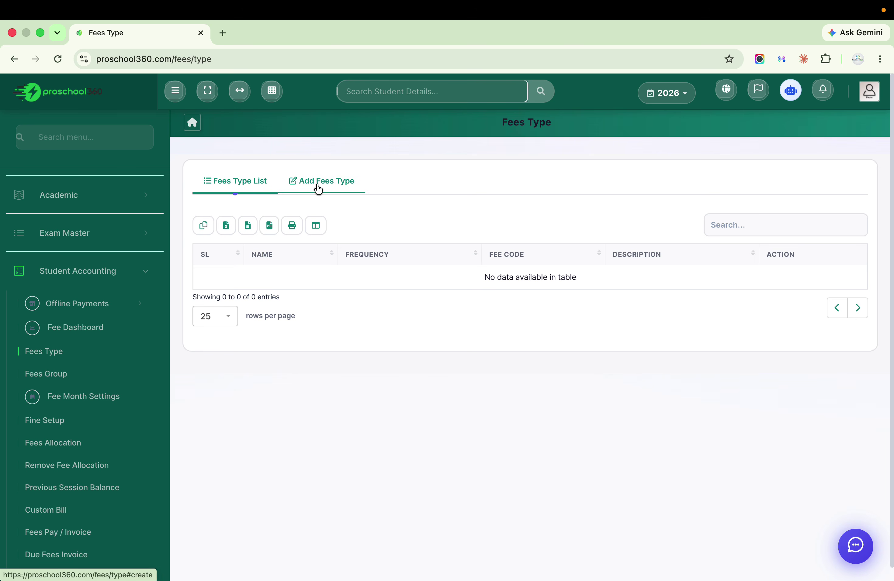
click(327, 183)
click(389, 223)
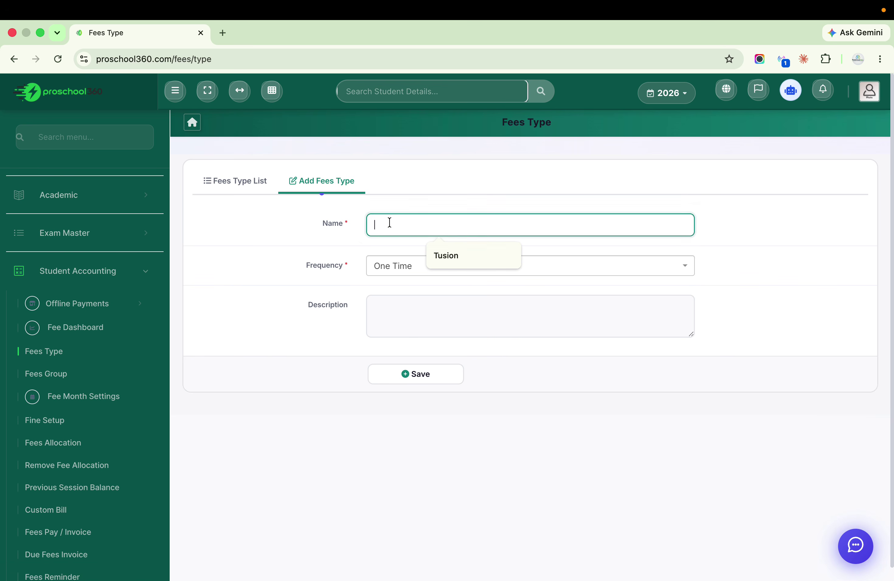
click(458, 255)
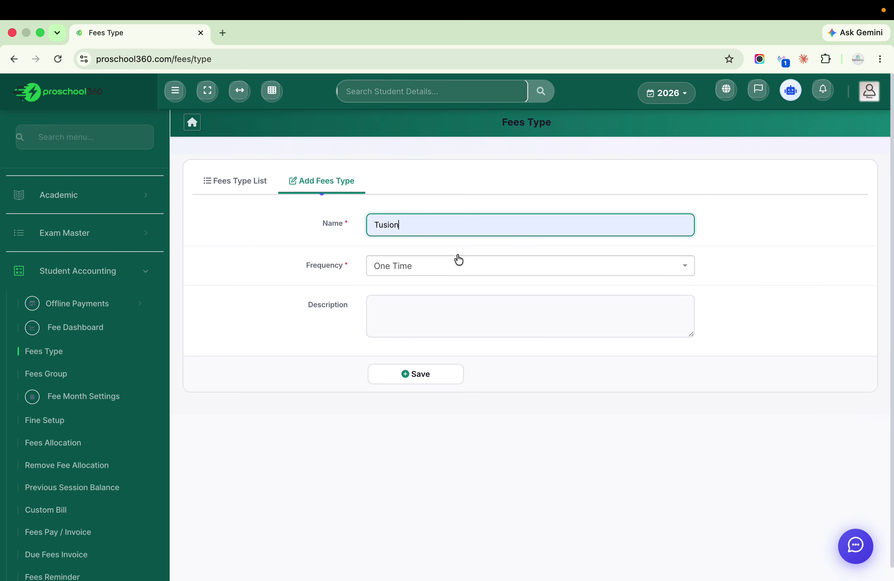
click(419, 277)
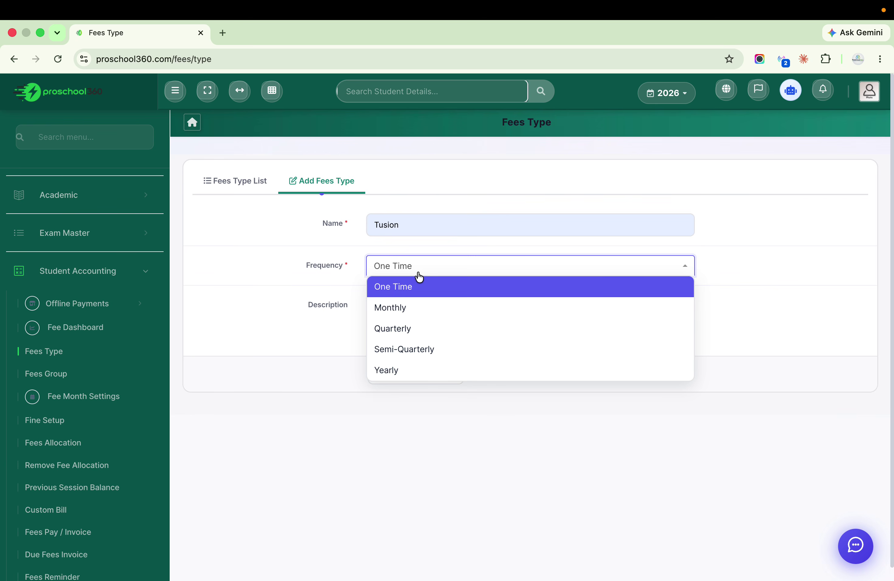
click(408, 310)
click(415, 375)
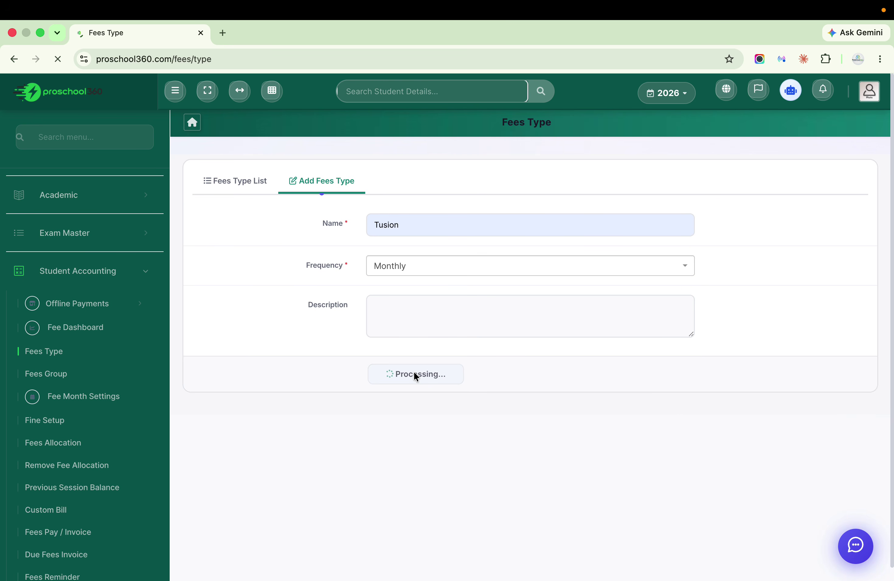
Add and save another fees type named Reg, keeping the One Time frequency
click(329, 183)
click(385, 224)
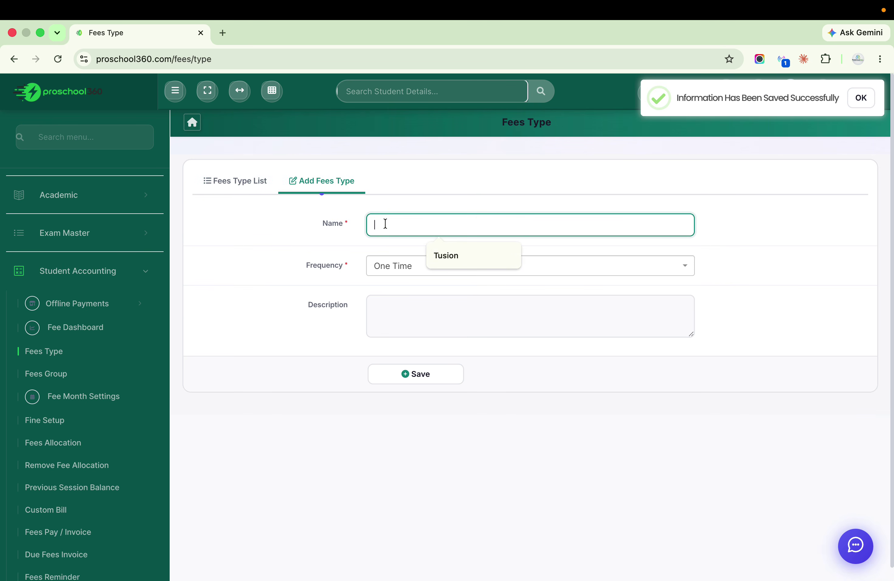
text(Reg)
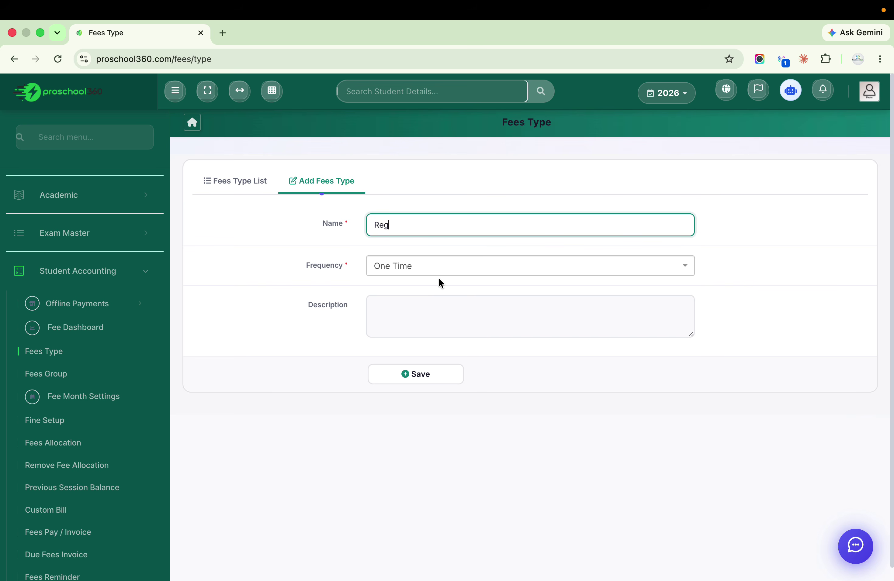
click(414, 377)
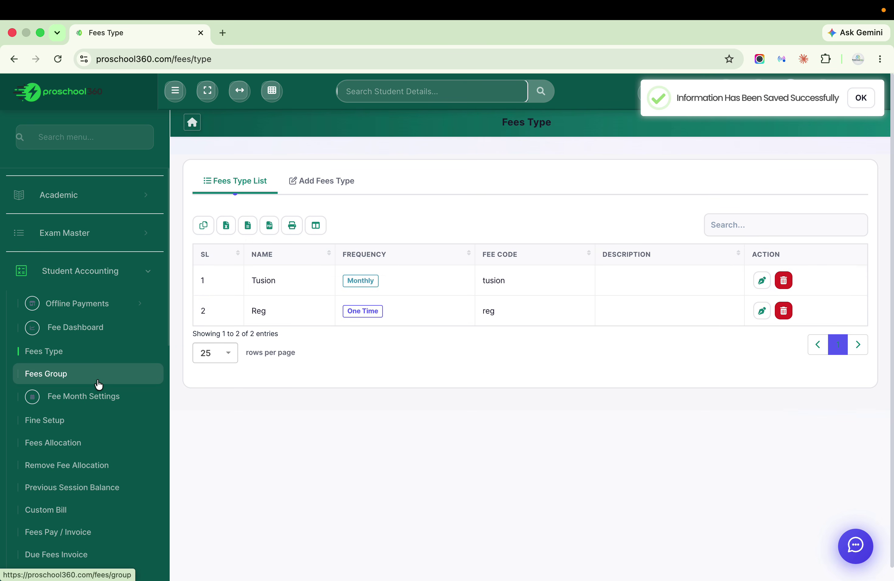
Start a new fees group named 6th Class and auto-assign it to class 6
click(65, 377)
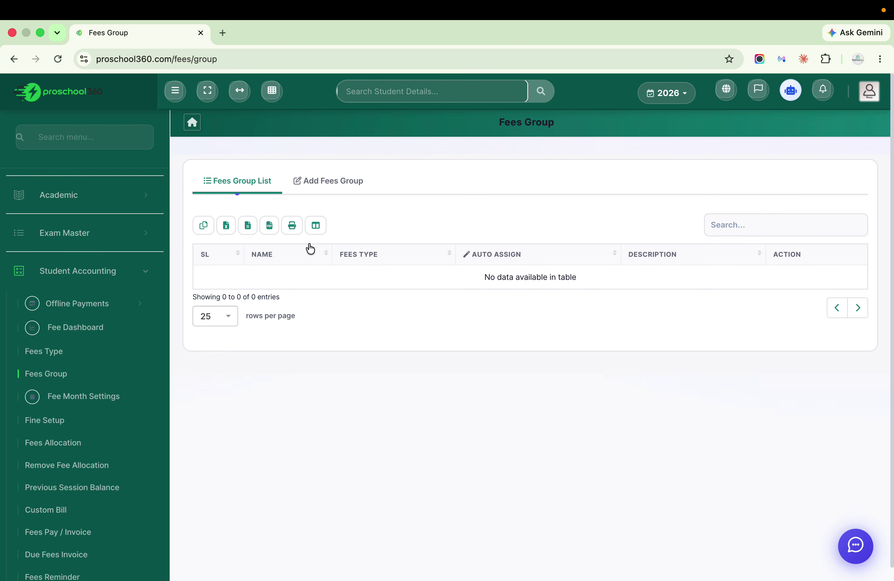
click(358, 182)
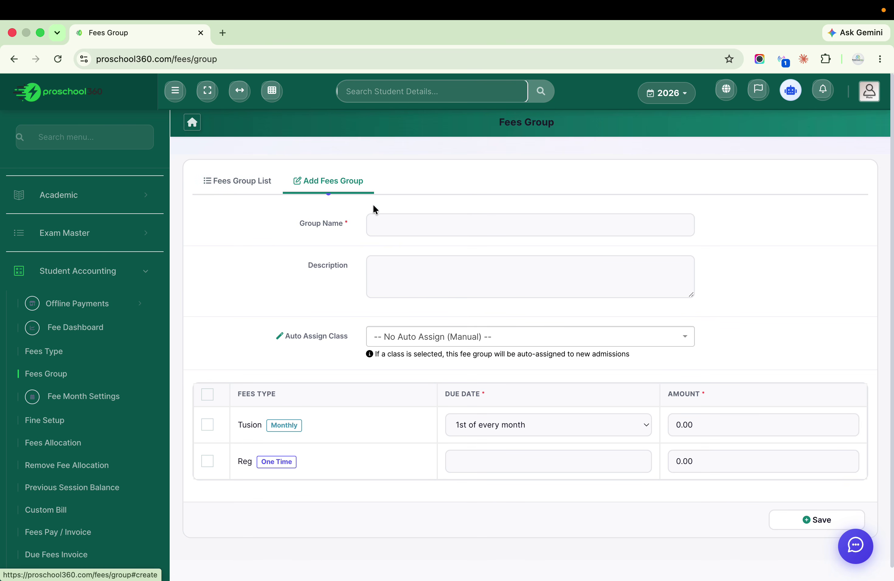
click(381, 217)
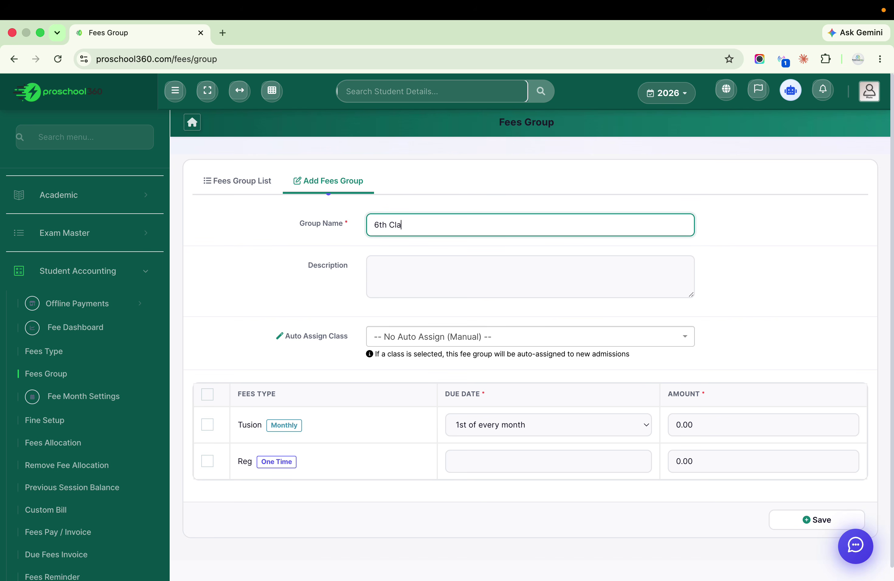
click(463, 344)
scroll(473, 420, down, 3)
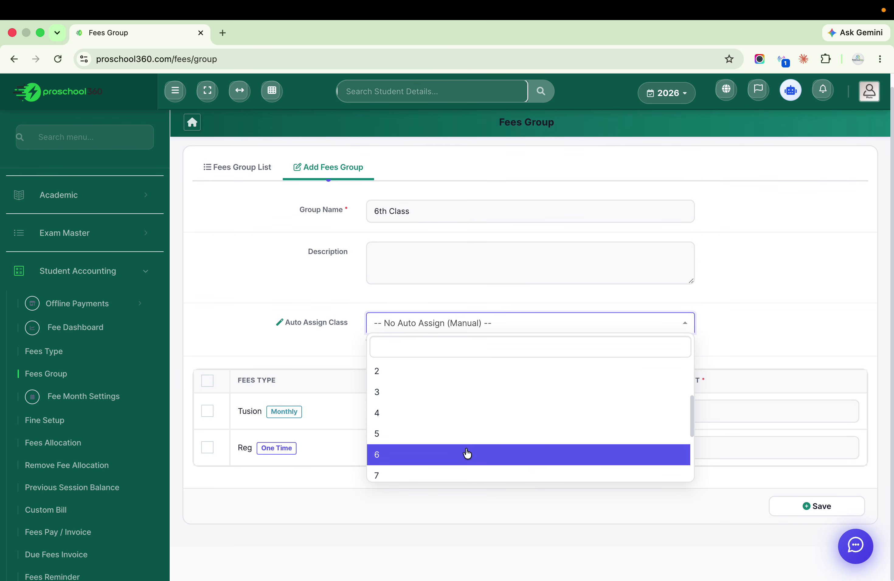
click(467, 454)
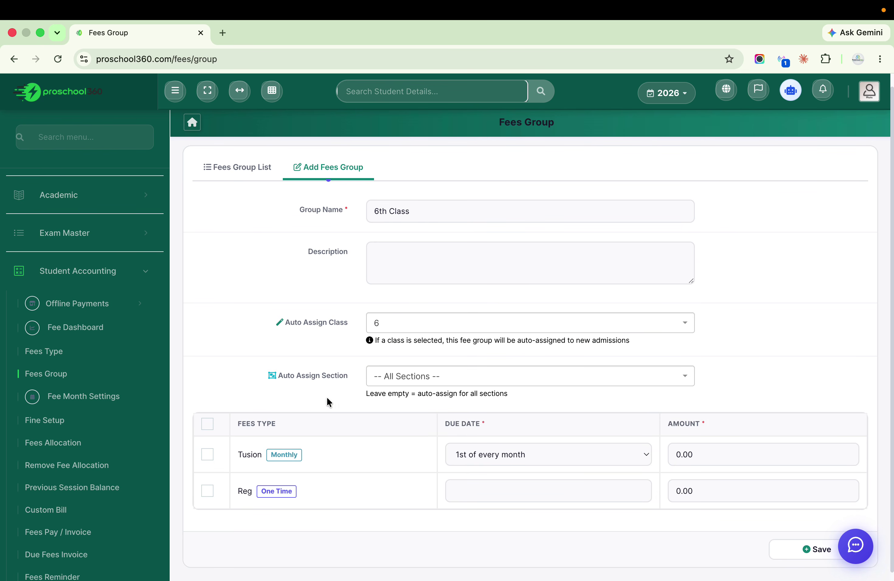
Include all fee types in the 6th Class group and make Tusion due on the 10th of every month
scroll(327, 402, down, 1)
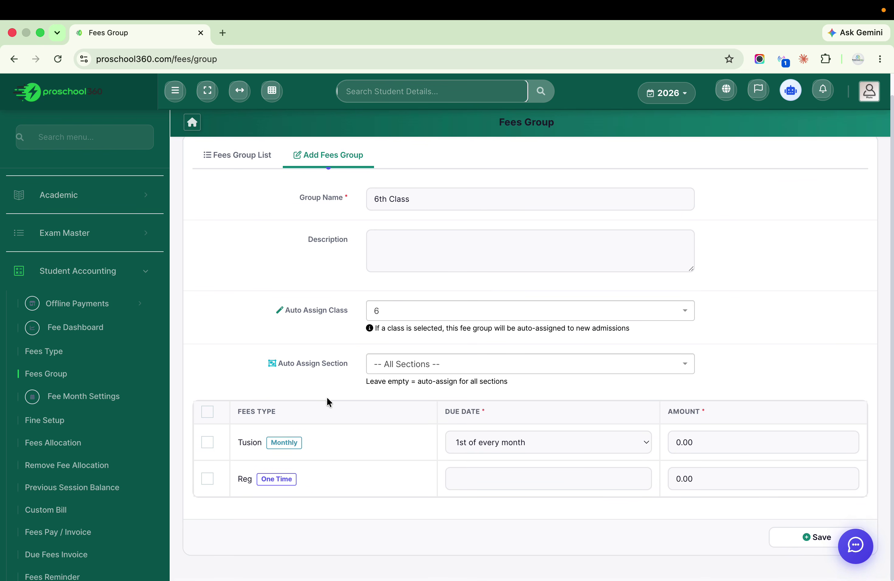
click(210, 418)
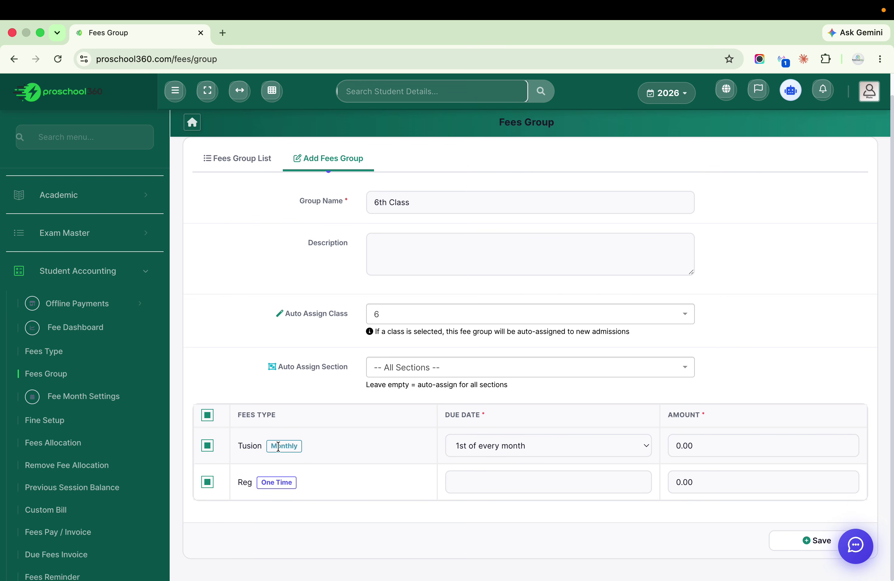
click(531, 445)
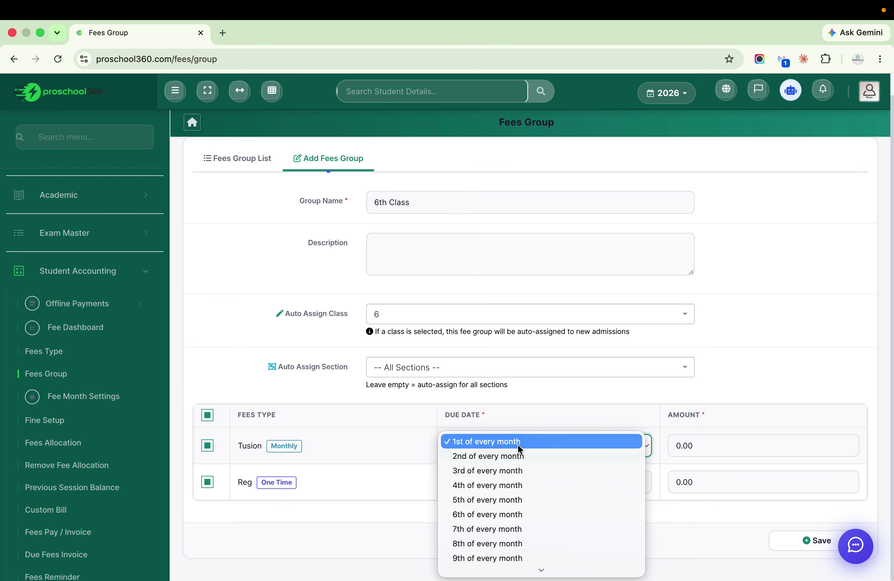
scroll(508, 489, down, 3)
click(508, 489)
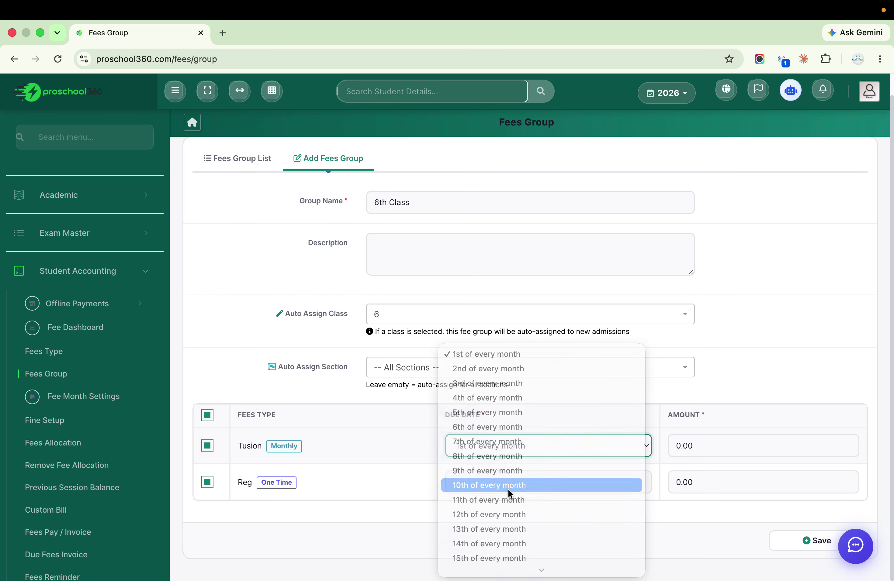
Set the due date of the one-time Reg fee to 2026-04-01
click(514, 476)
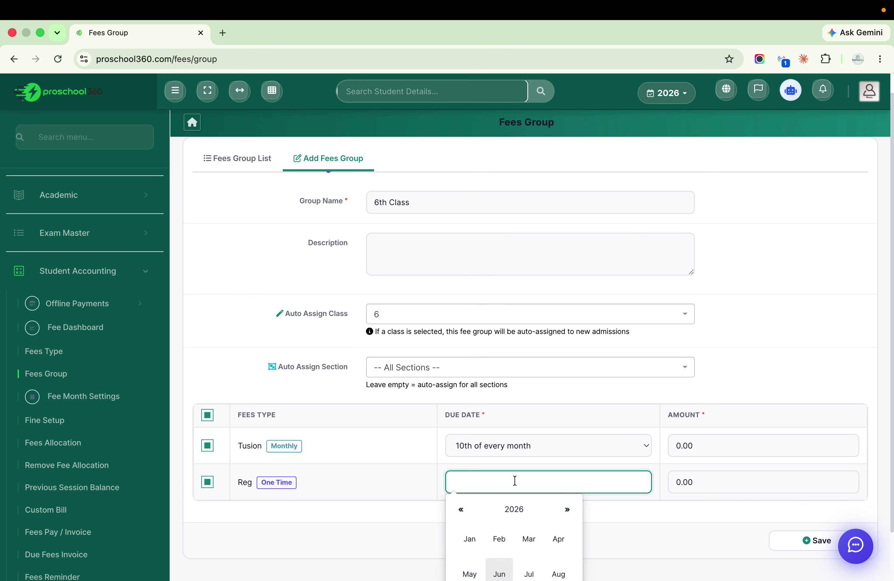
scroll(521, 500, down, 3)
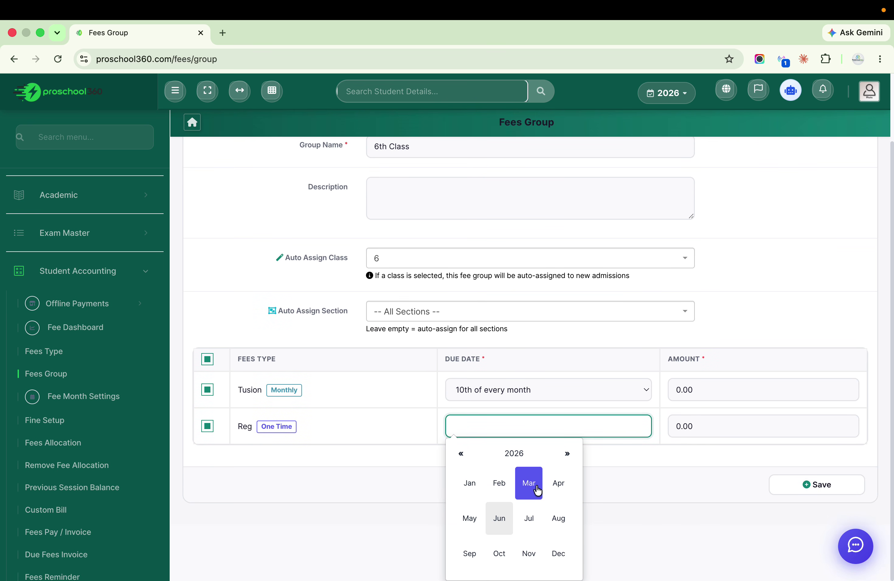
click(554, 487)
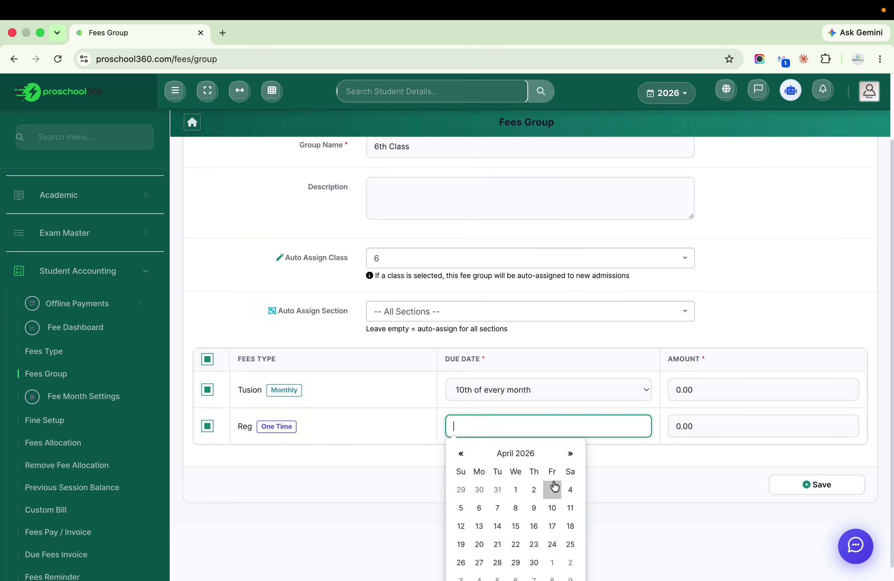
click(512, 487)
Set the amounts to 2000 for Tusion and 5000 for Reg, and save the fees group
drag(705, 445, 665, 448)
text(2000)
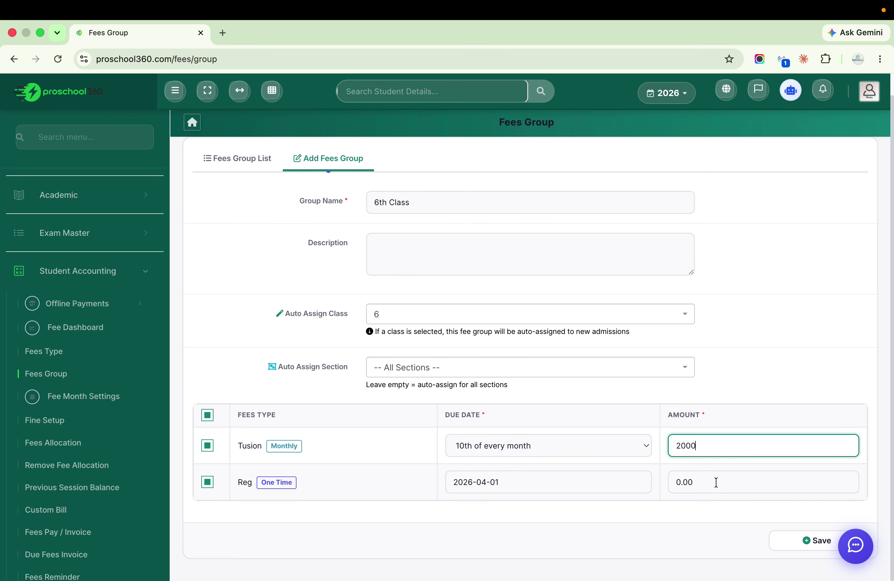
drag(714, 482, 657, 487)
text(50)
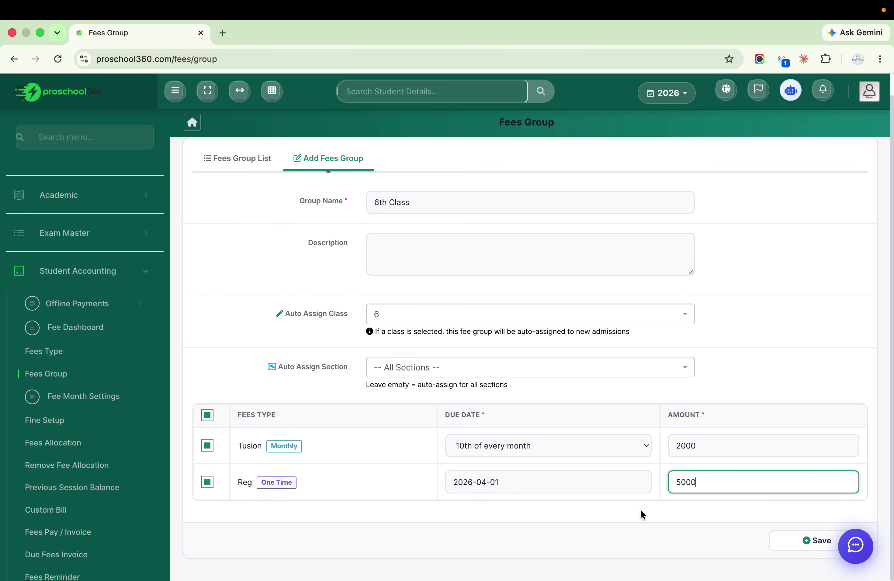
click(811, 542)
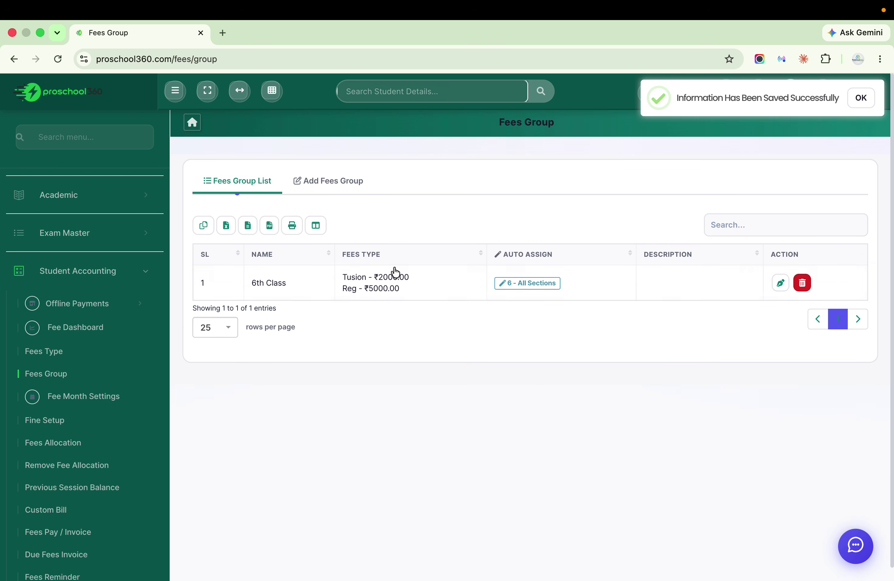
Activate April through December in the fee month settings and save them
click(94, 403)
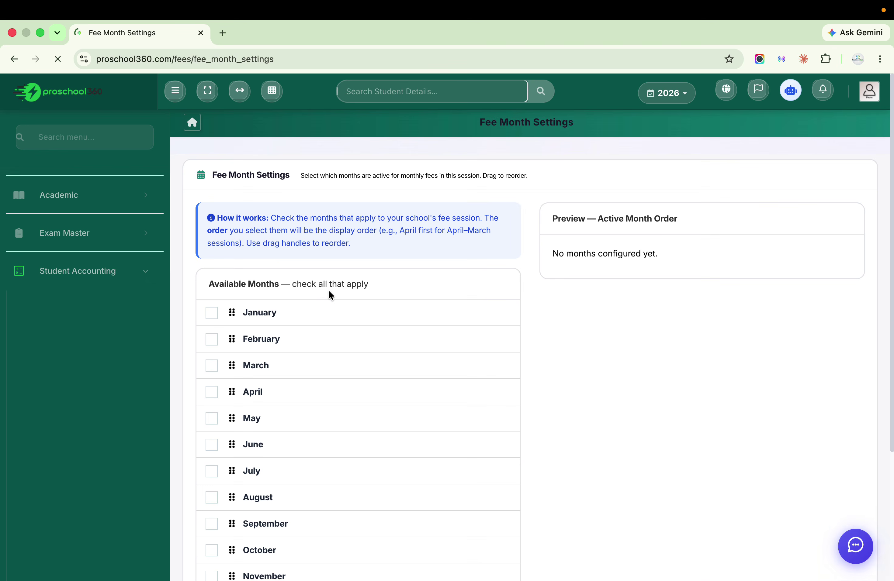
scroll(330, 295, down, 5)
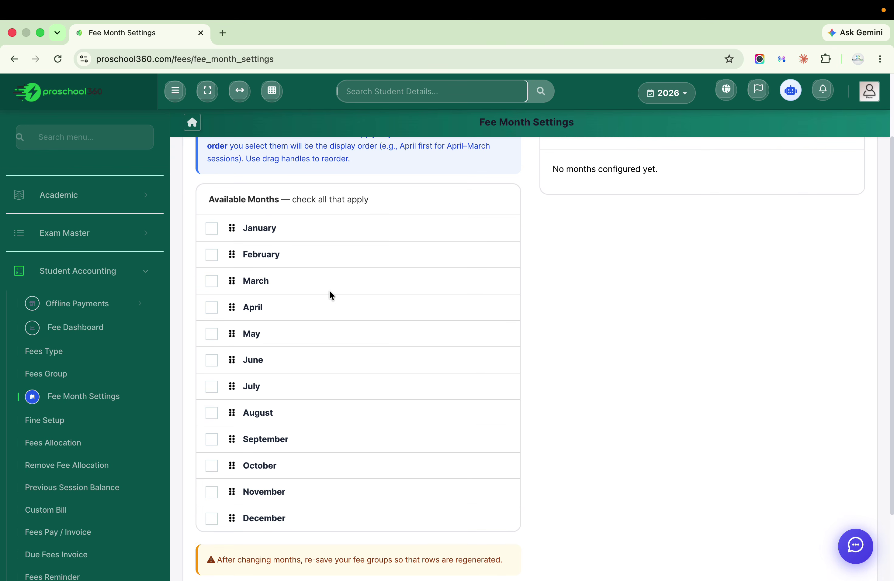
click(214, 308)
click(213, 335)
click(212, 360)
click(213, 387)
click(212, 414)
click(212, 441)
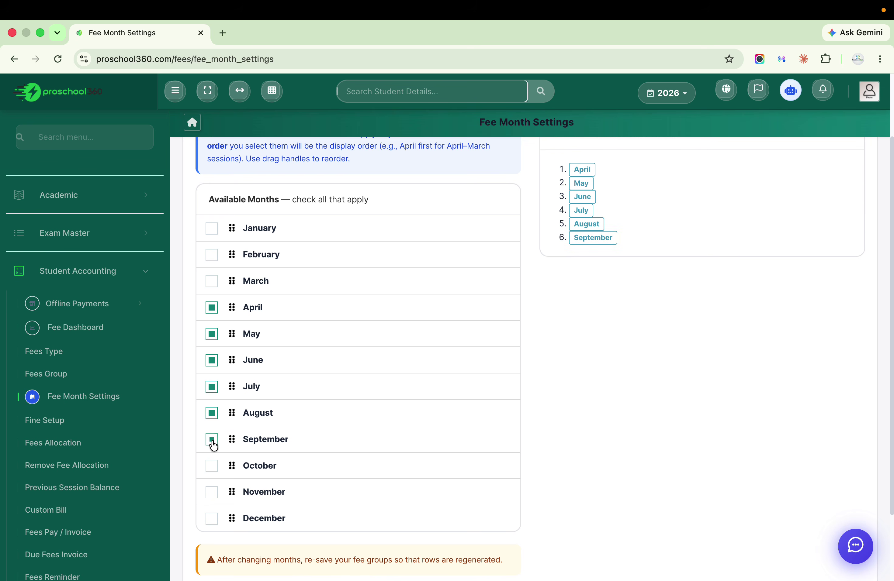
click(213, 468)
click(212, 492)
click(213, 518)
scroll(213, 521, down, 3)
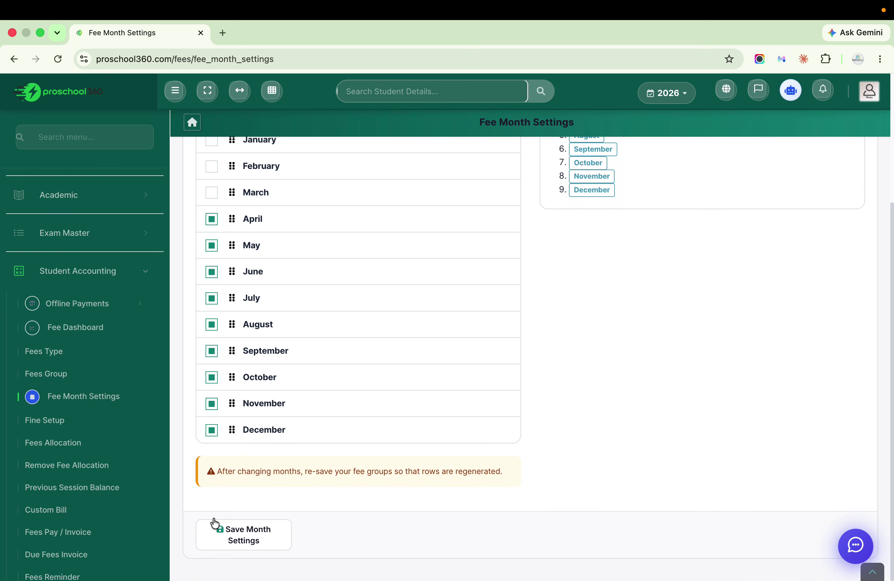
click(235, 546)
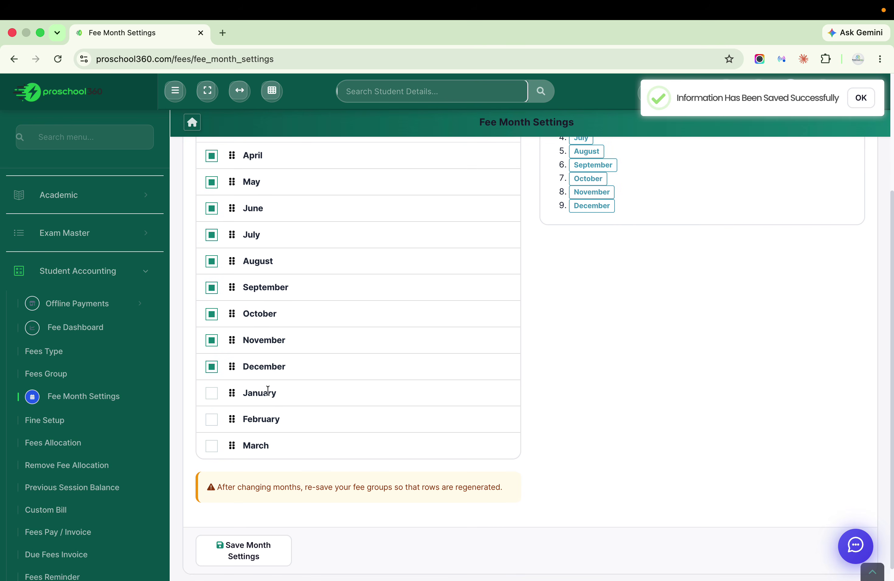
Add January, February and March to the active fee months and save the month settings
drag(269, 393, 209, 392)
click(212, 394)
click(214, 420)
click(212, 451)
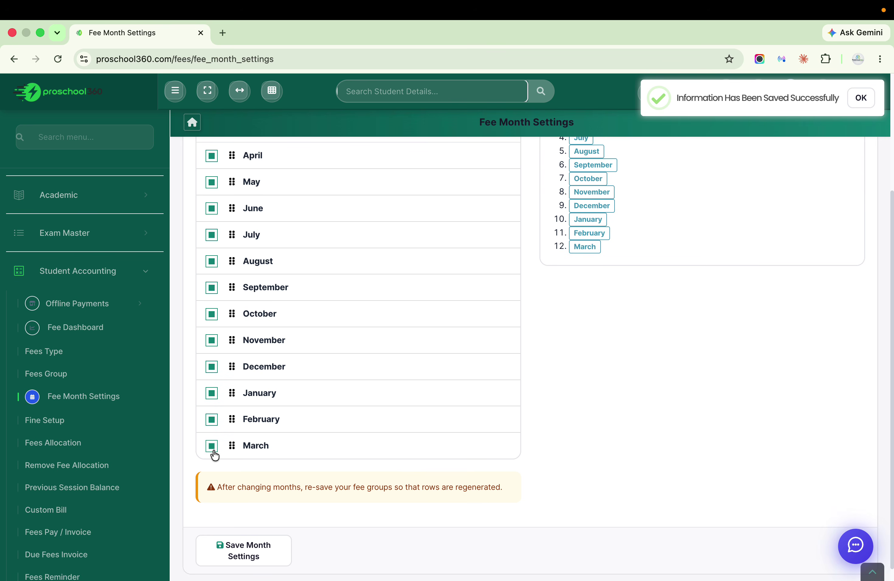
click(245, 555)
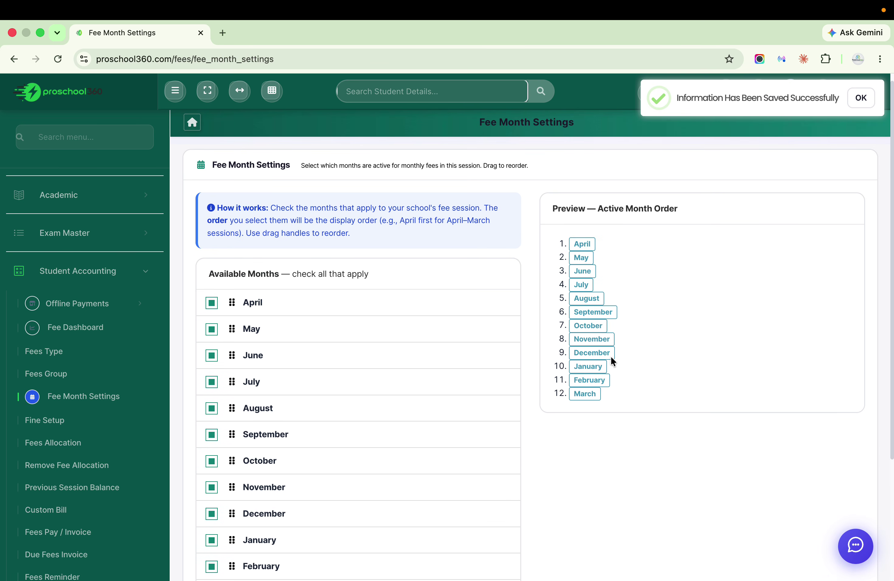
Open the 6th Class fees group for editing and update it to regenerate its monthly fee rows
click(68, 378)
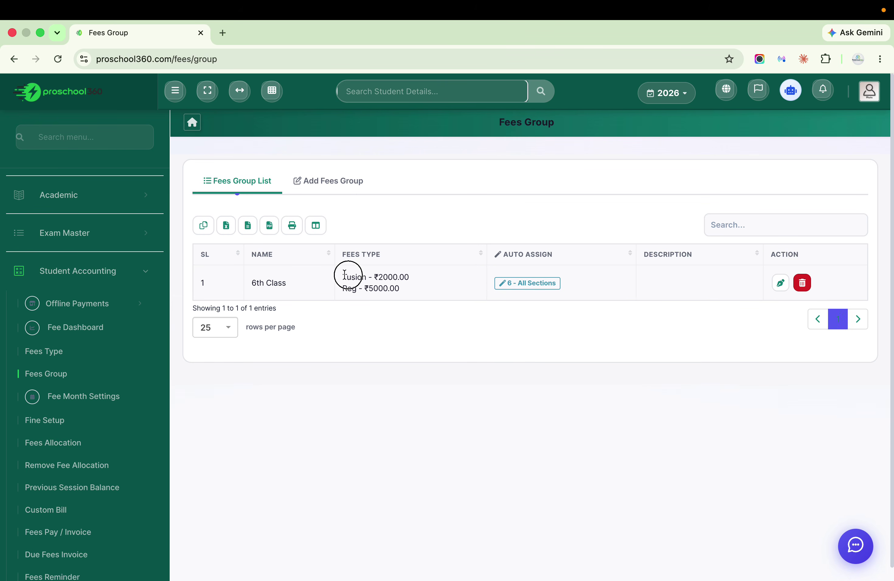
triple_click(428, 275)
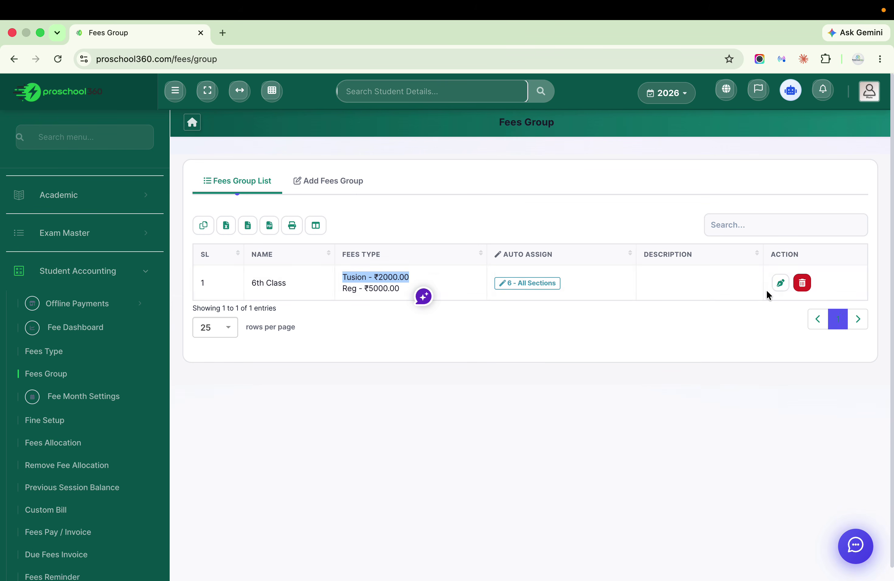
click(781, 287)
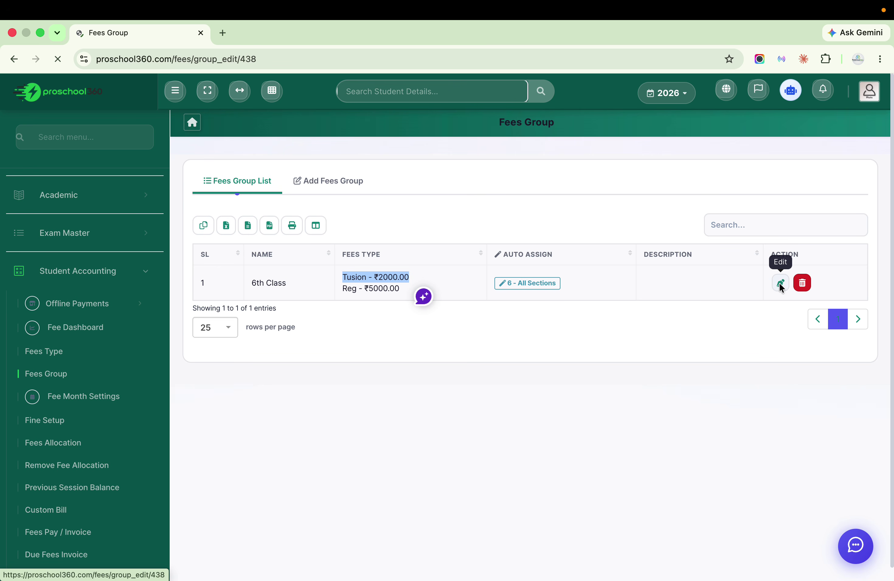
scroll(724, 305, down, 3)
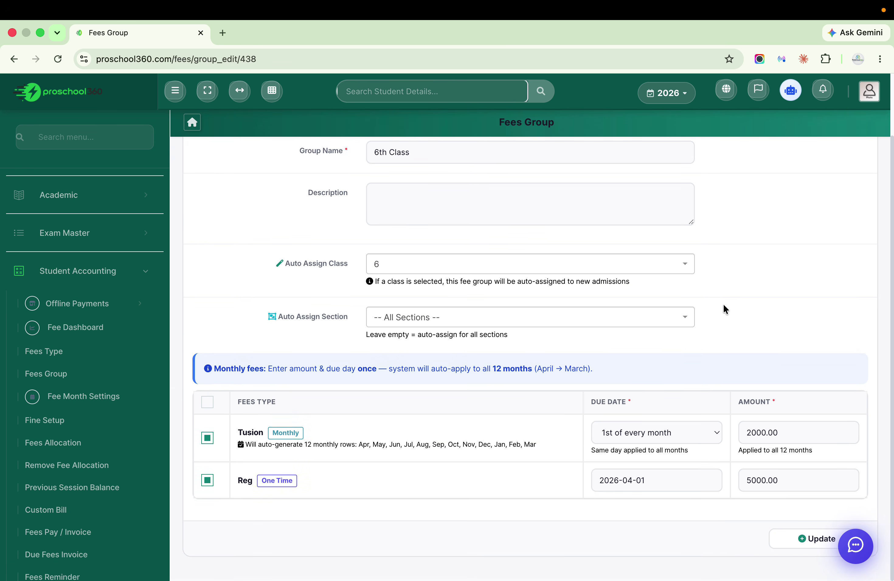
click(801, 546)
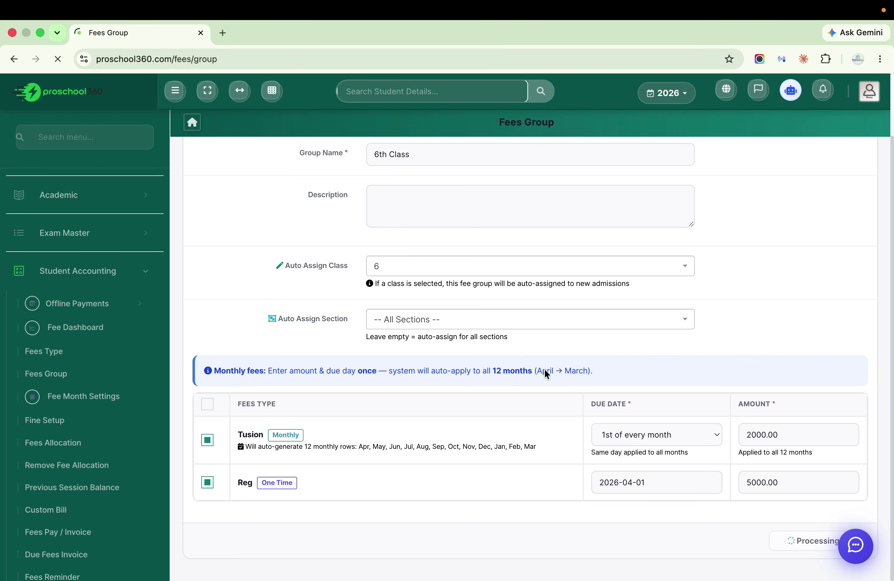
Start a new entry in Fine Setup for the 6th Class group and its Reg fee type
drag(345, 289, 417, 419)
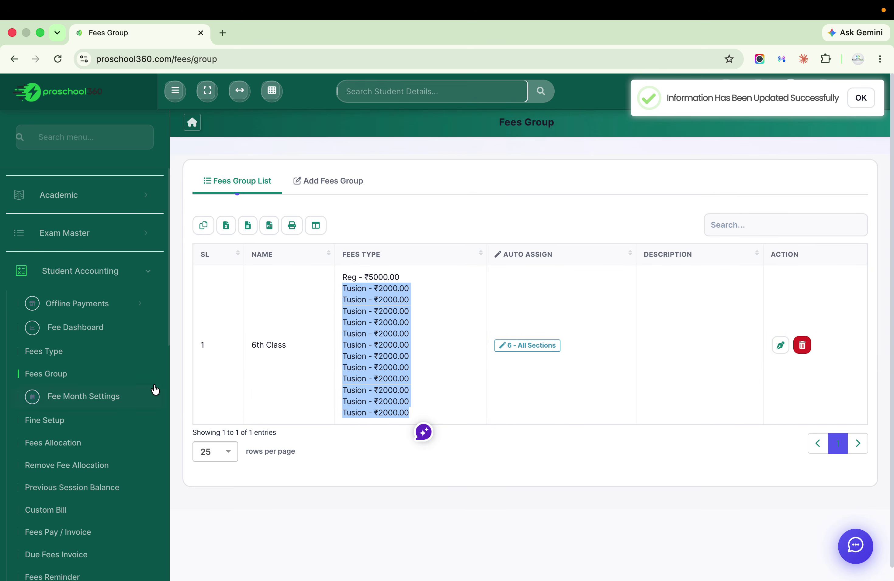
click(101, 422)
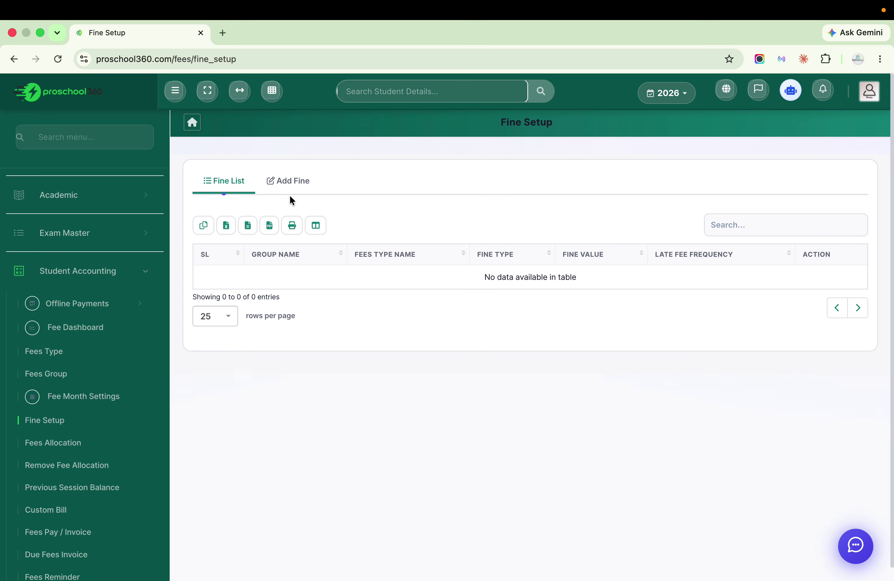
click(297, 179)
click(396, 222)
click(407, 292)
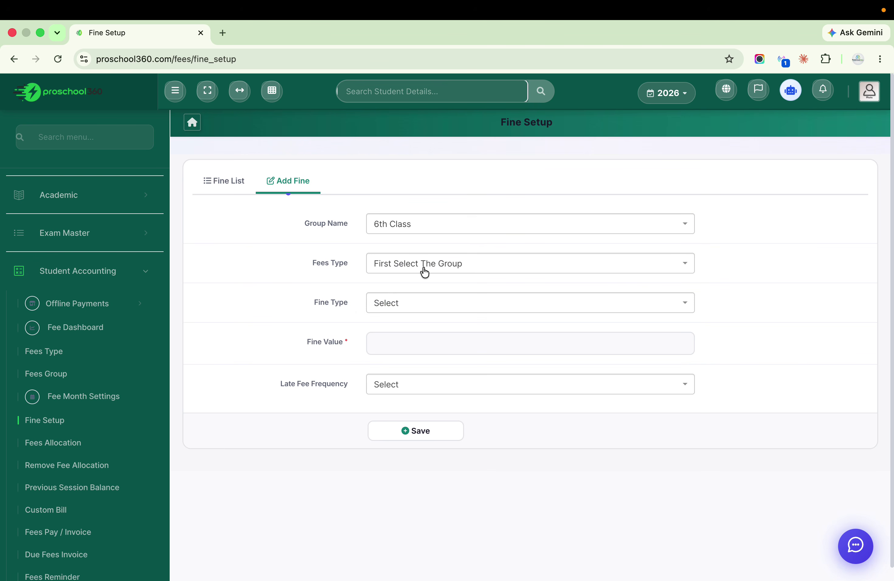
click(425, 264)
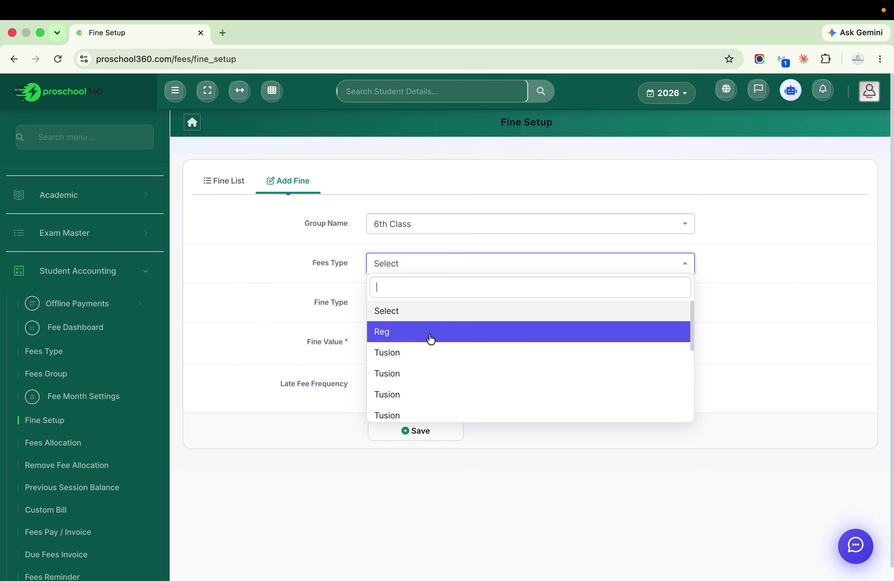
scroll(430, 339, down, 2)
scroll(427, 328, up, 2)
click(425, 320)
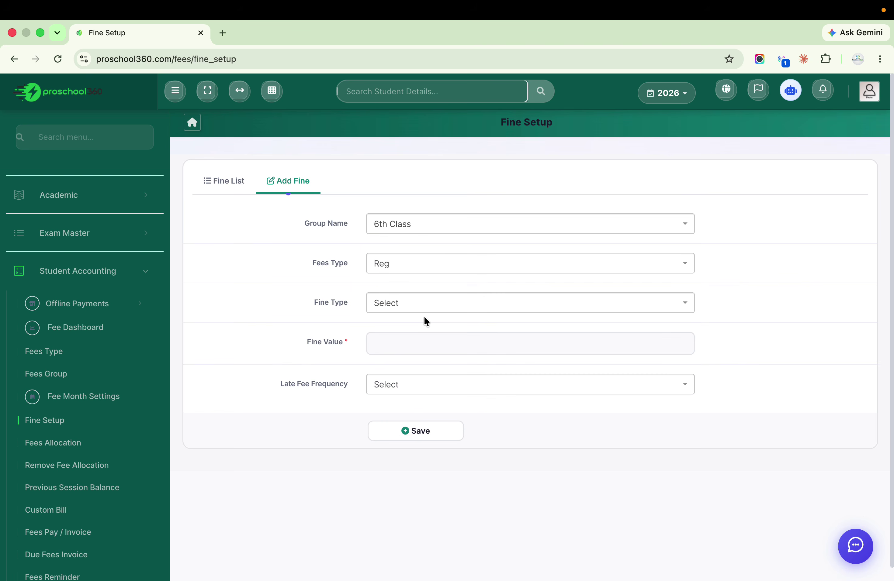
Set the fine to a Fixed Amount of 10 with Weekly late fee frequency, and save it
click(423, 313)
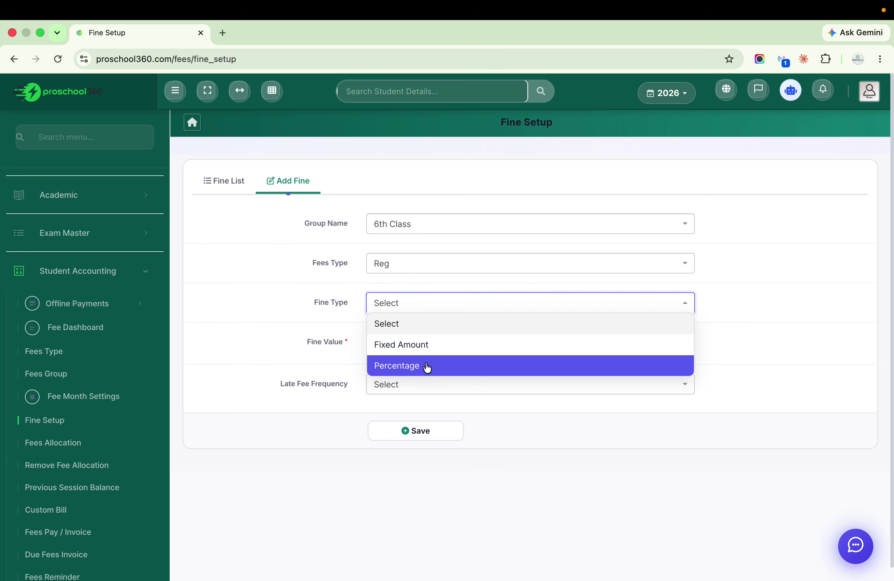
click(431, 354)
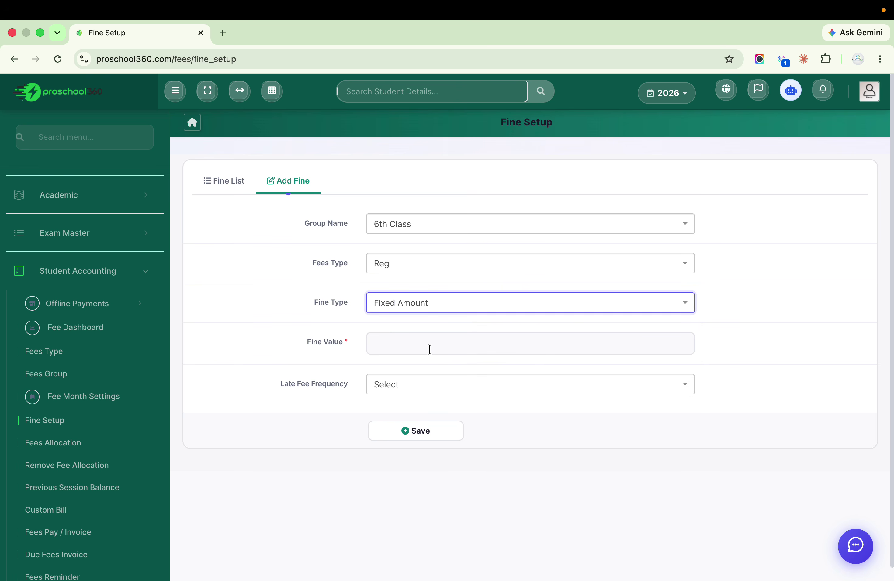
click(424, 350)
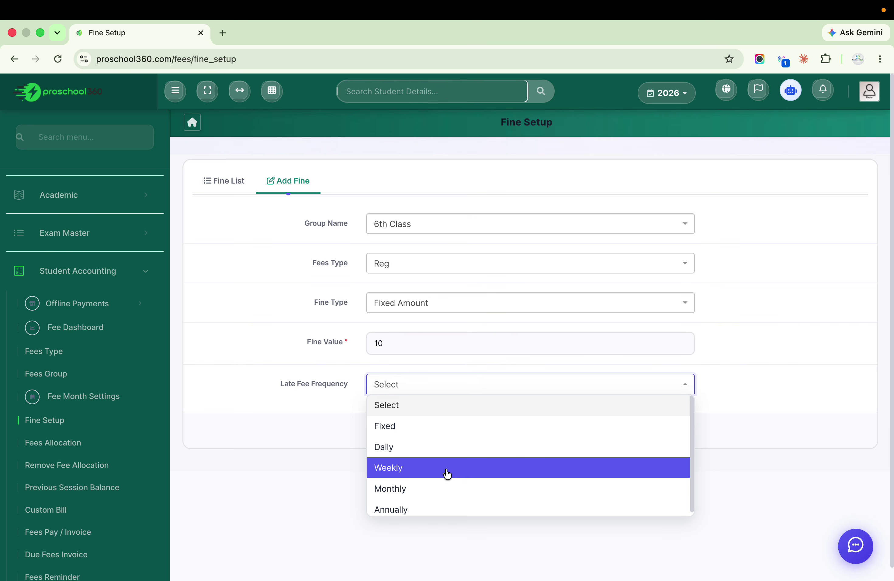
click(447, 474)
click(427, 432)
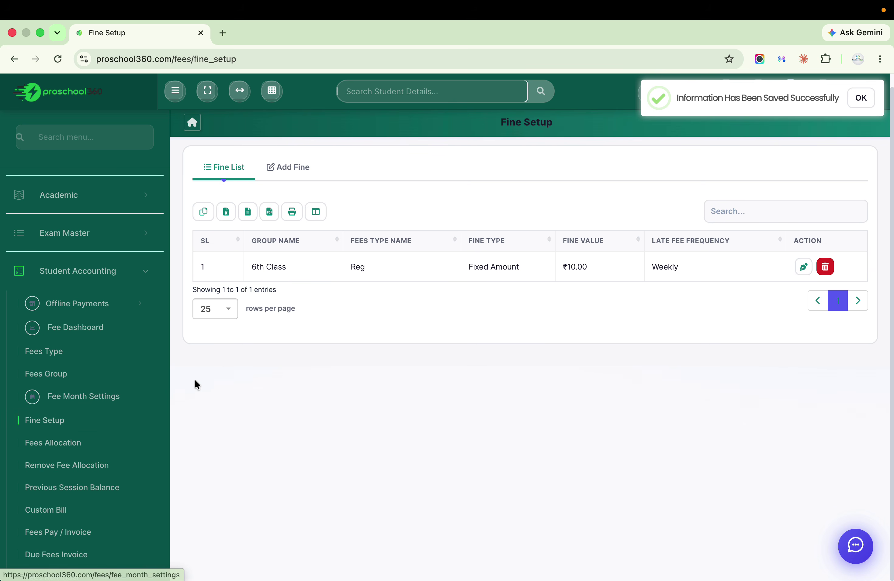
Filter Fees Allocation for class 6, All Sections and the 6th Class fee group
click(131, 446)
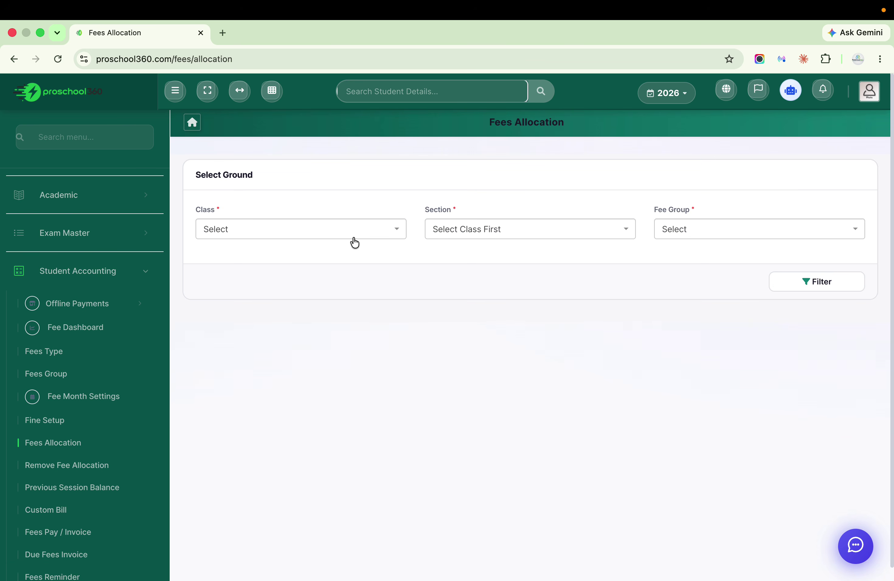
click(355, 238)
scroll(337, 290, down, 3)
scroll(336, 300, down, 3)
click(316, 312)
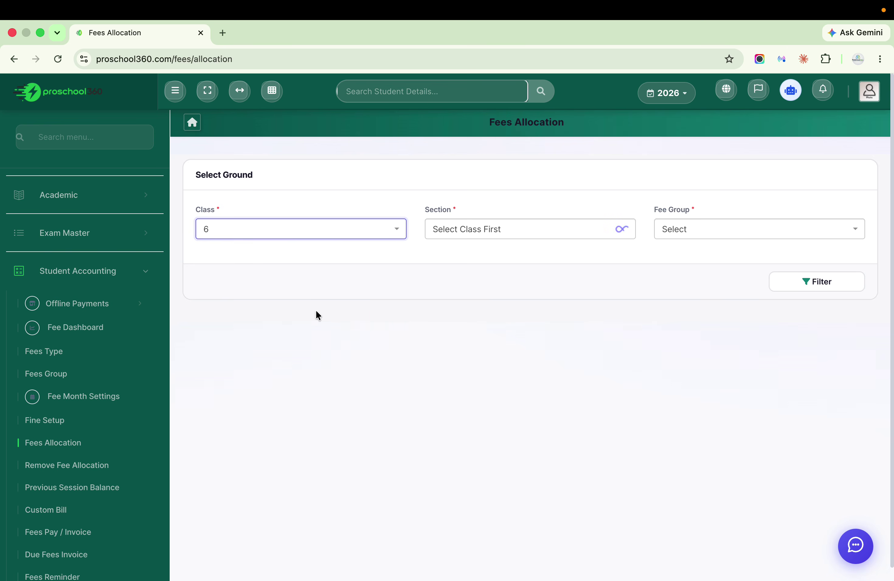
click(475, 231)
click(484, 278)
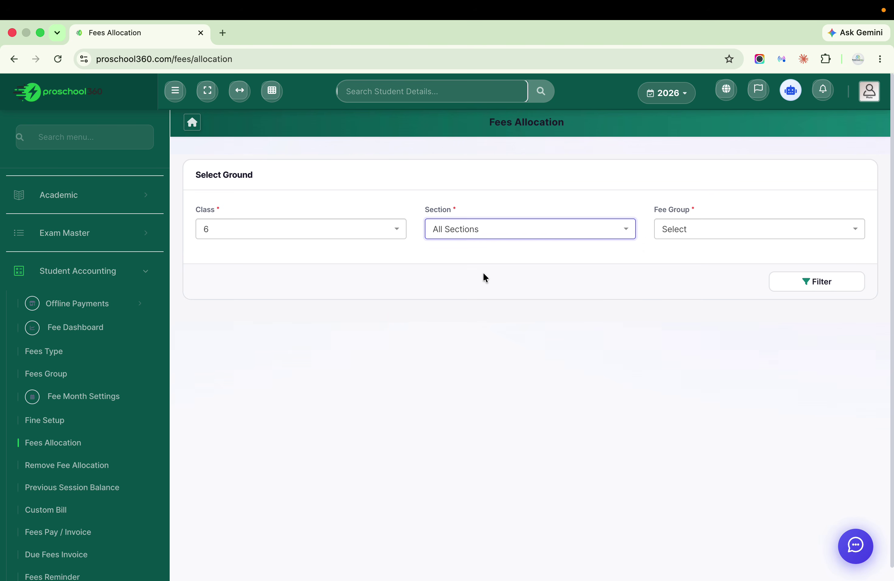
click(706, 232)
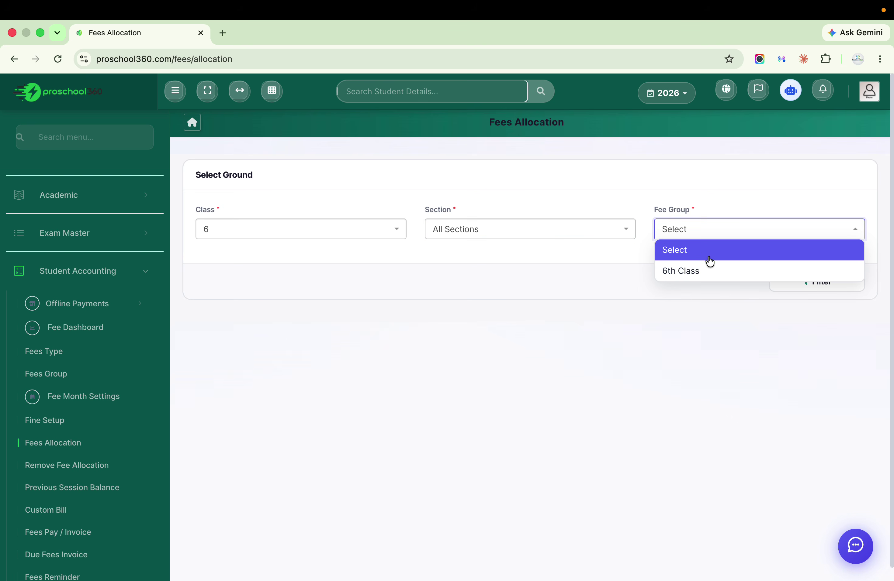
click(708, 275)
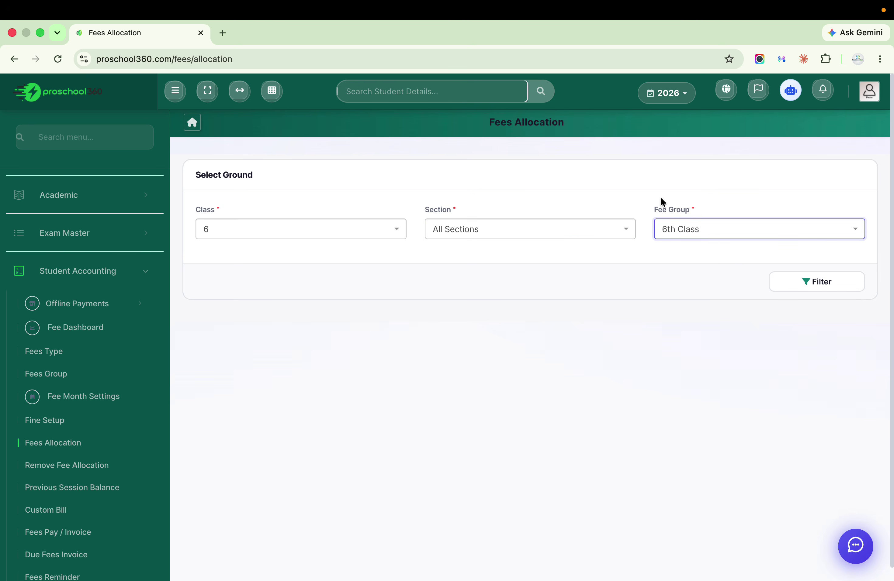
click(792, 282)
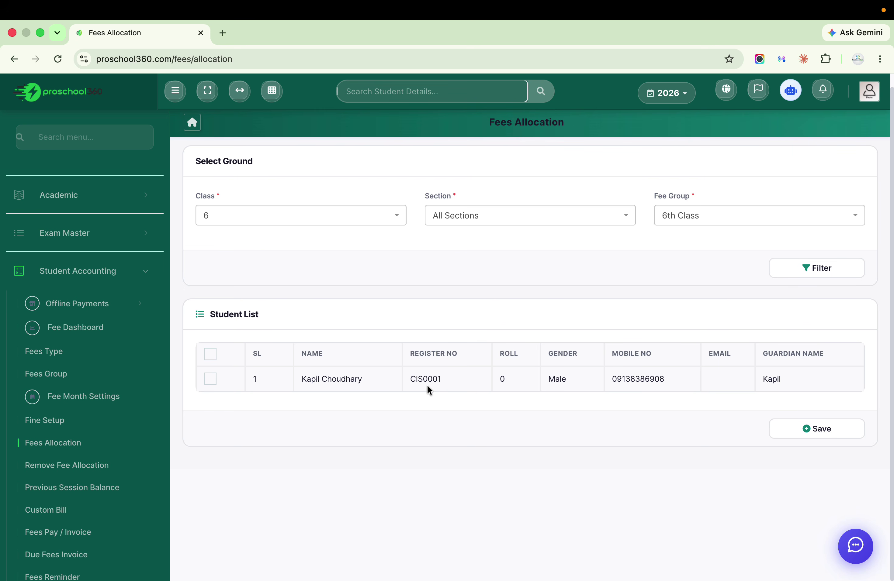
Select the listed student for the 6th Class fee group and save the allocation
click(210, 379)
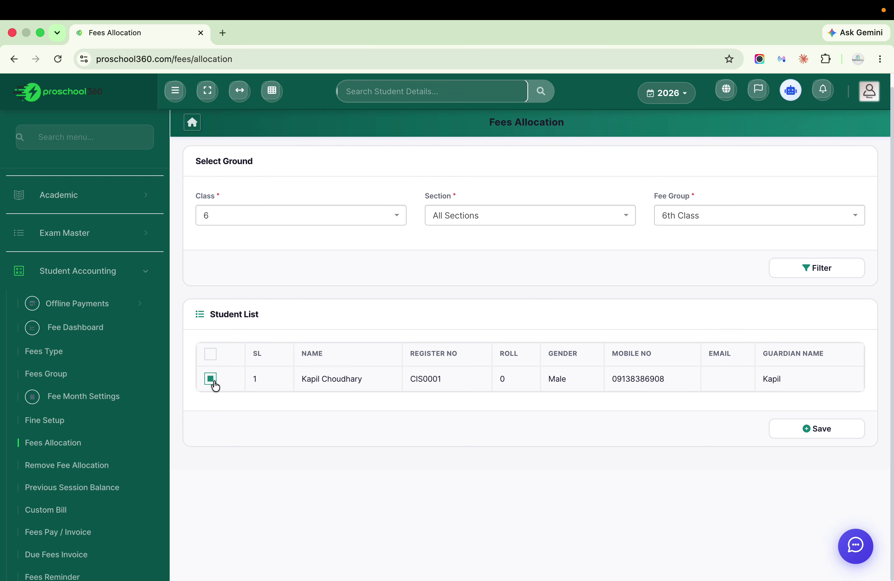
click(827, 430)
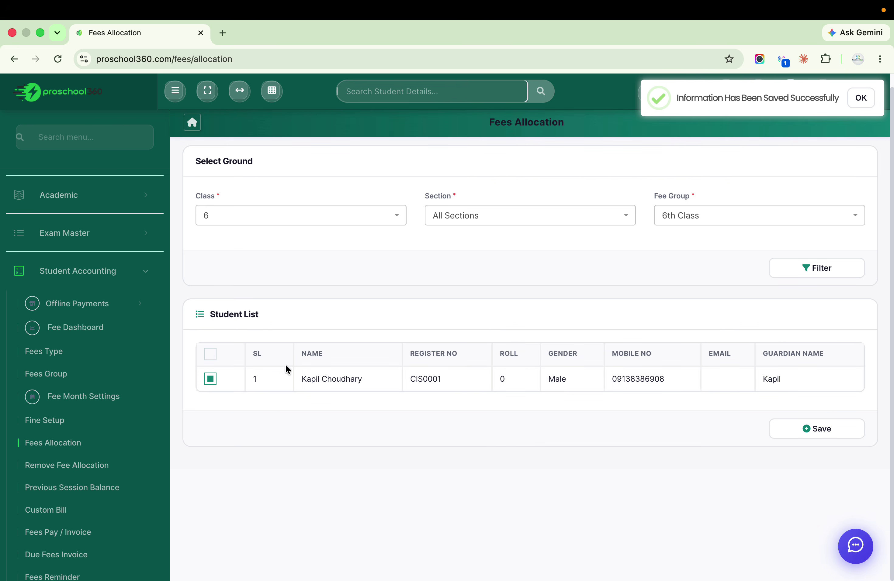
double_click(314, 382)
Open proschool360.com in a new browser tab and go to the school dashboard
click(223, 32)
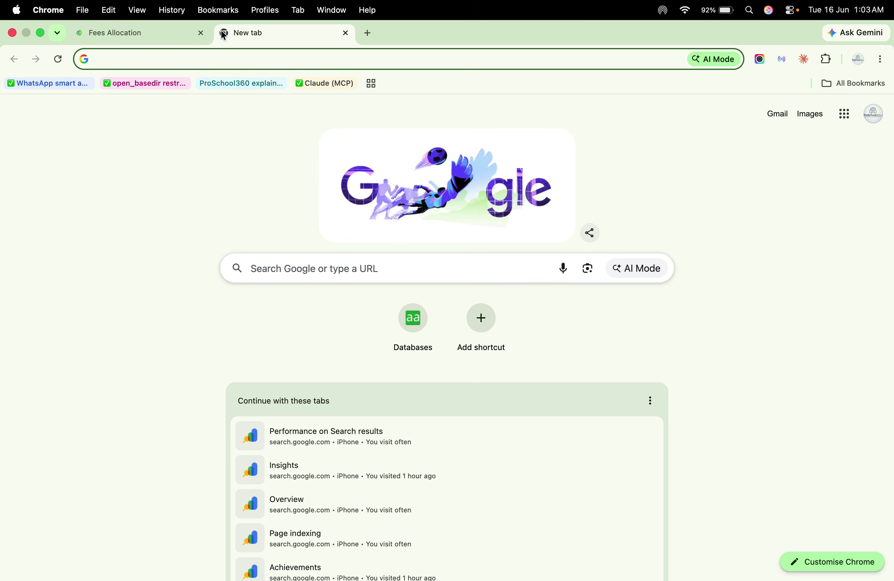
text(proschool360.com)
key(Return)
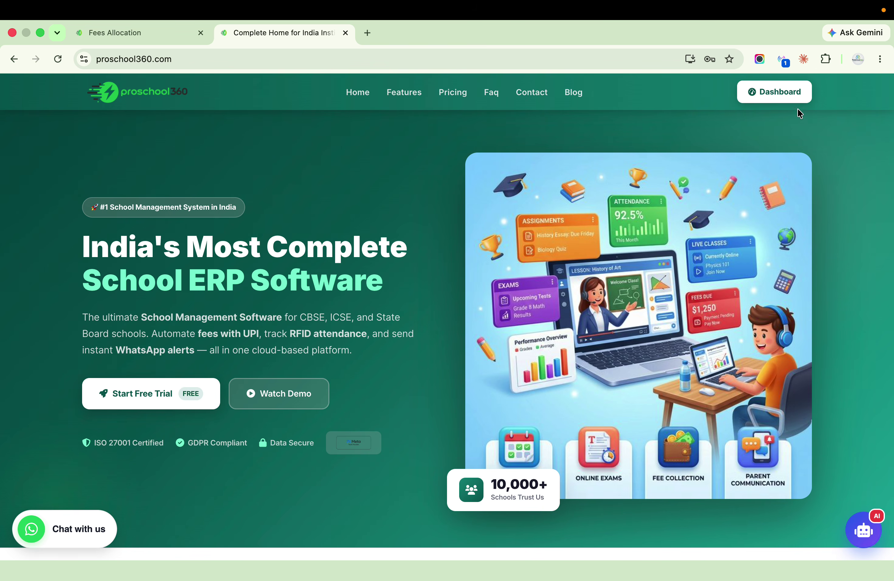
click(792, 90)
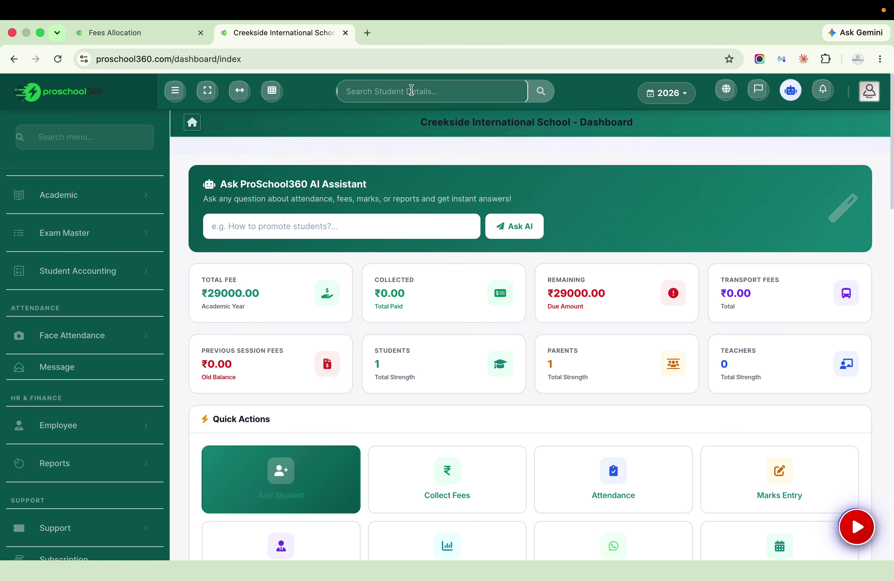
Search for the student by first name and open fee collection for that student
click(411, 90)
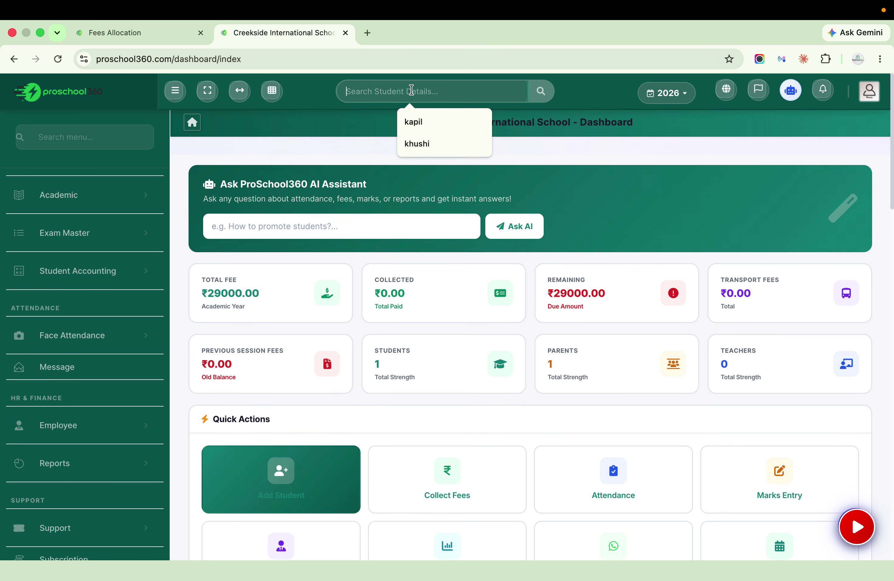
click(436, 118)
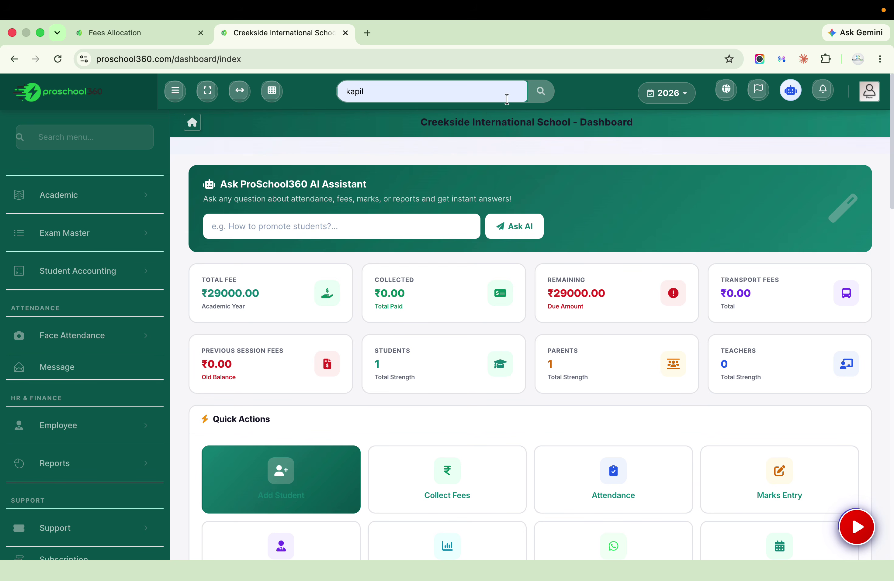
click(539, 99)
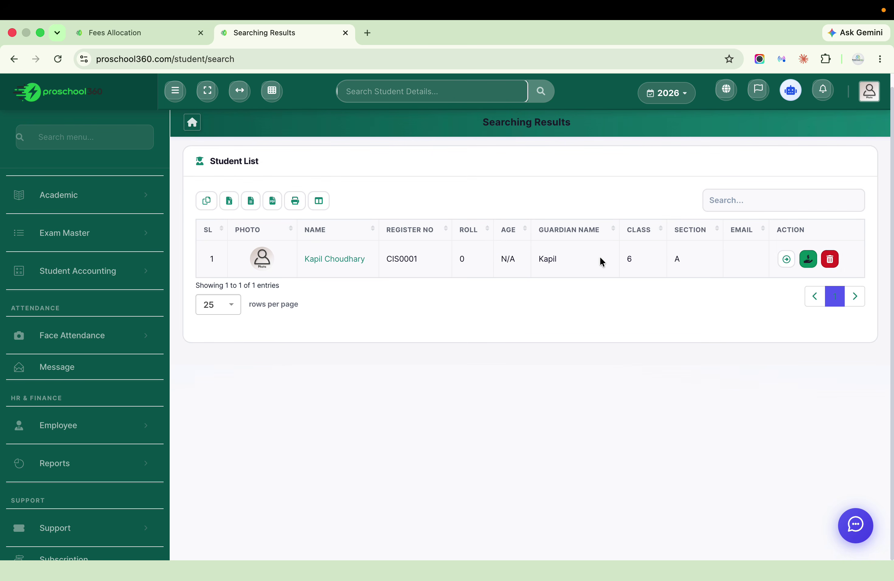
click(810, 261)
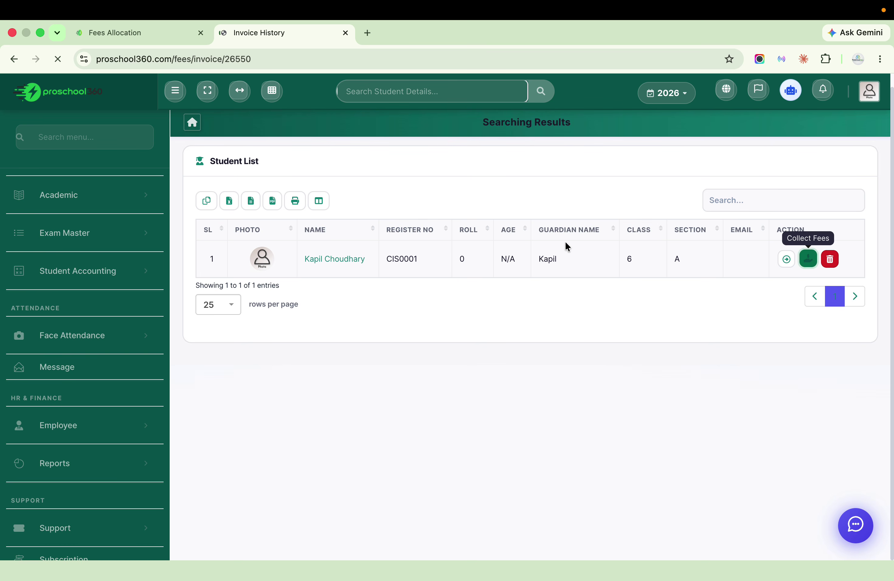
Examine the student's invoice, including the monthly Tusion rows, the one-time Reg fee and the totals
scroll(366, 274, down, 7)
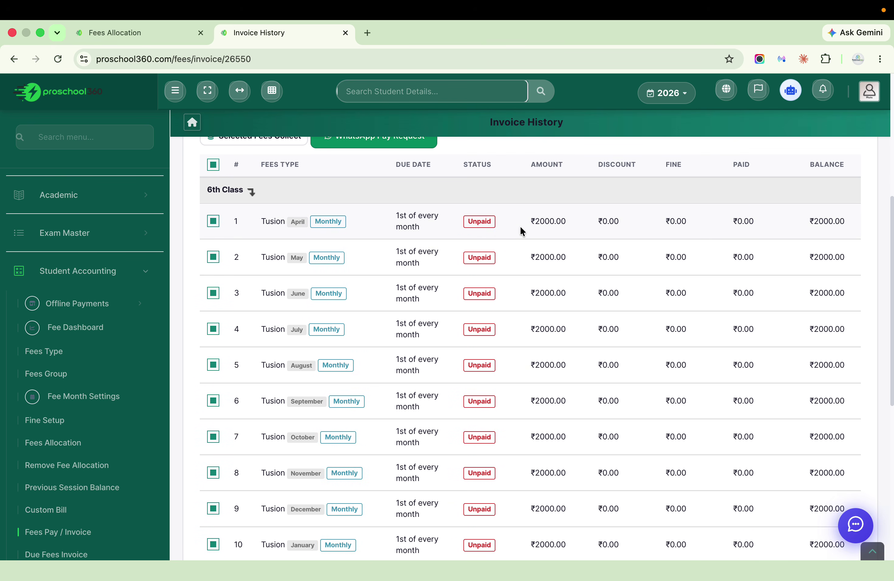
scroll(298, 223, down, 3)
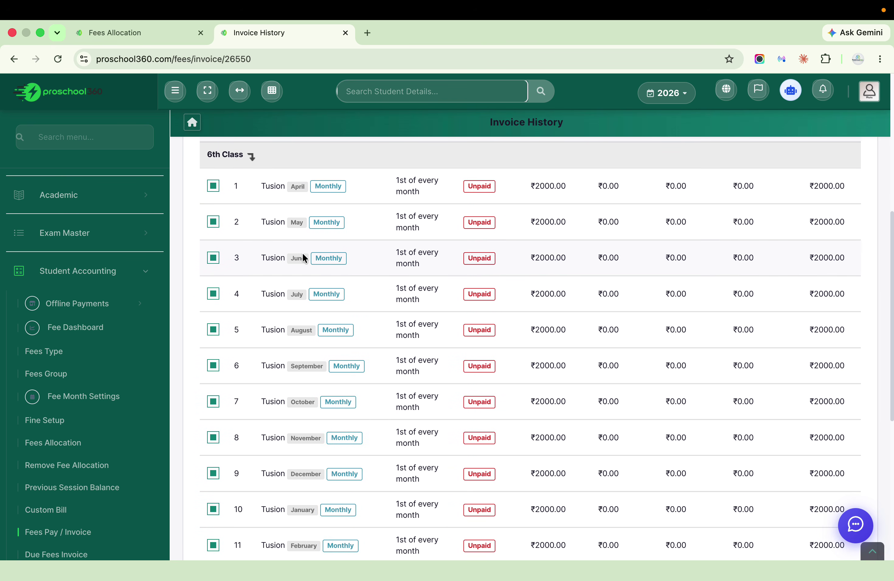
scroll(319, 336, down, 6)
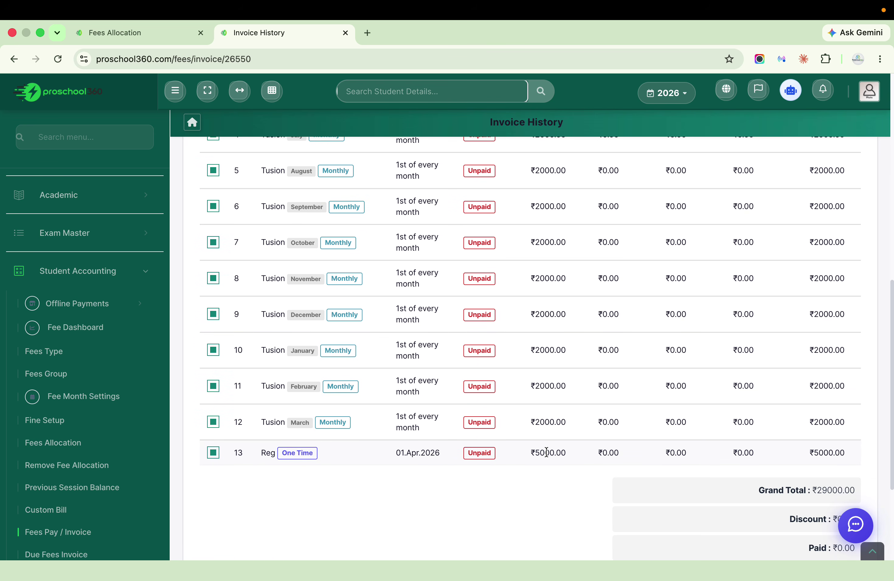
scroll(547, 453, down, 5)
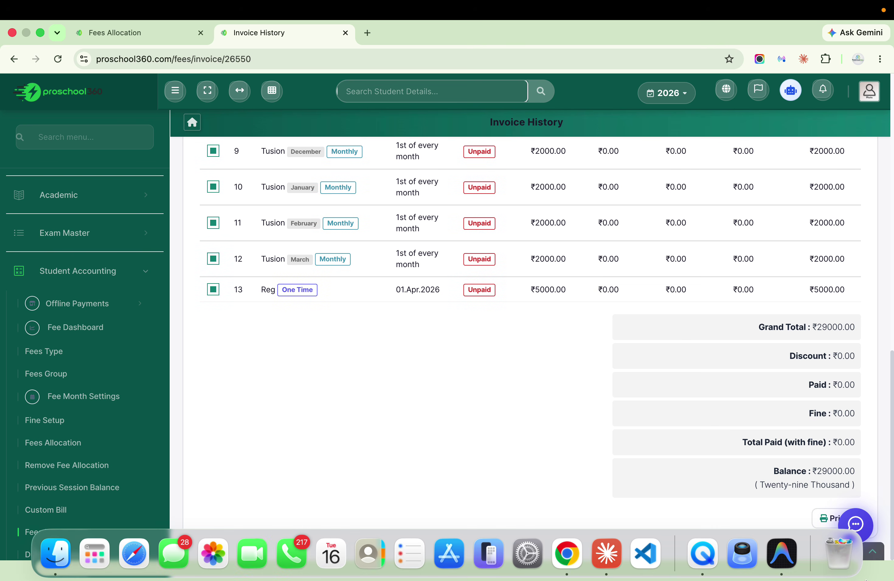
scroll(552, 335, up, 10)
scroll(552, 331, up, 10)
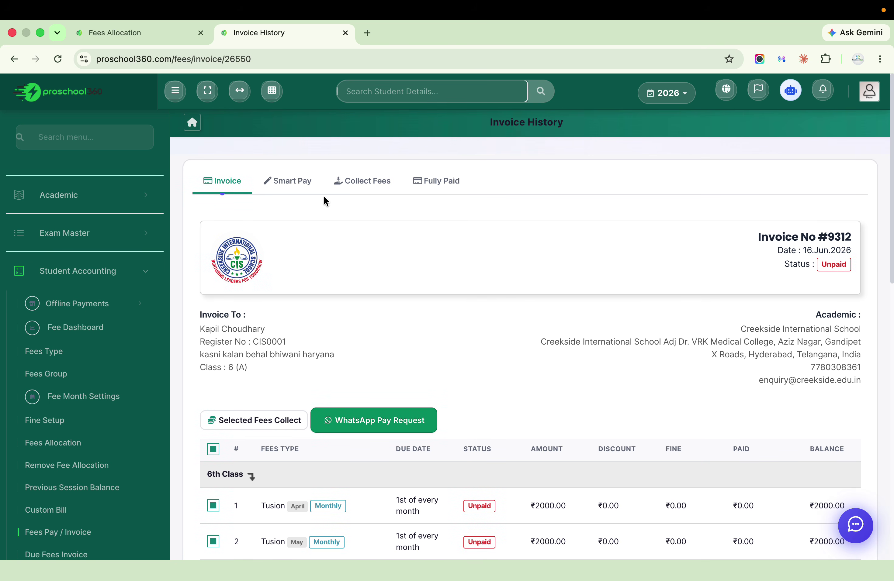
Prepare a Smart Pay payment of 10000 by Cash with Guardian Confirmation SMS turned off
click(285, 178)
click(307, 289)
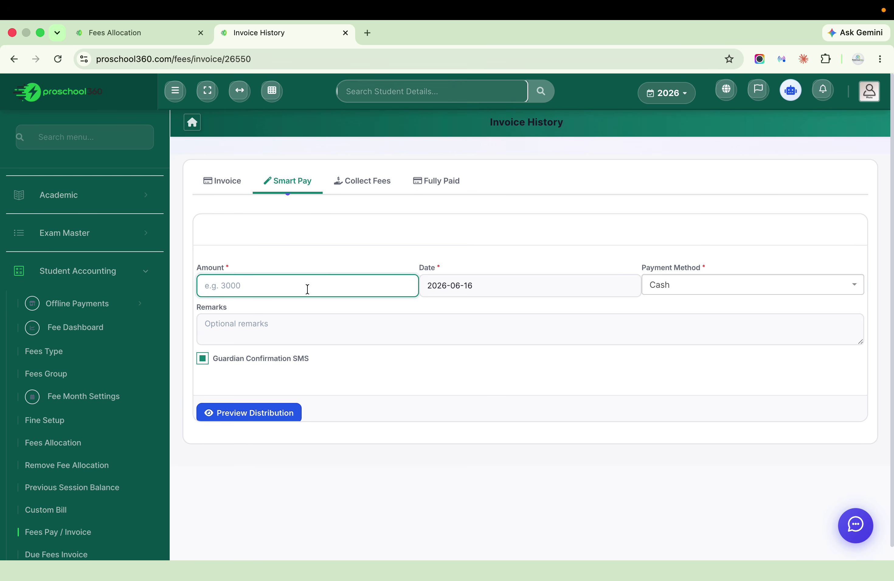
text(10000)
click(724, 283)
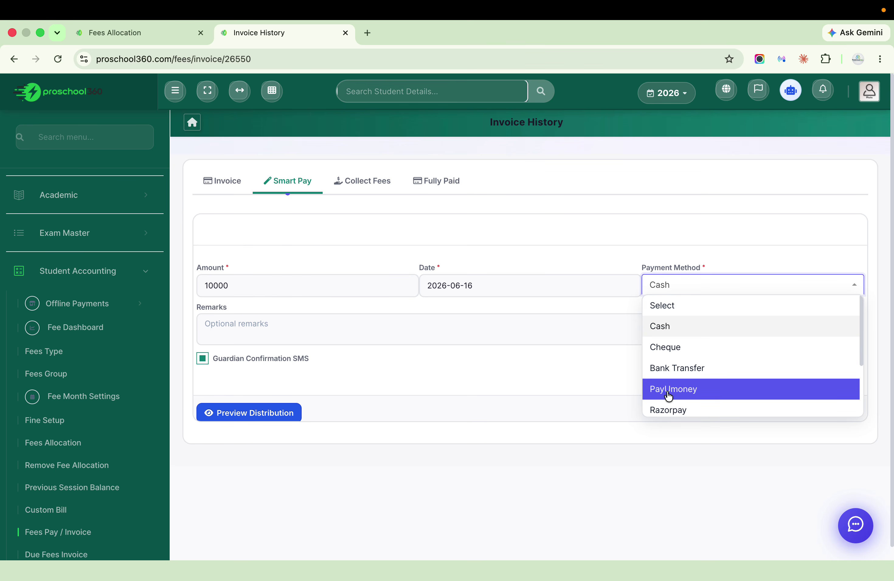
click(584, 355)
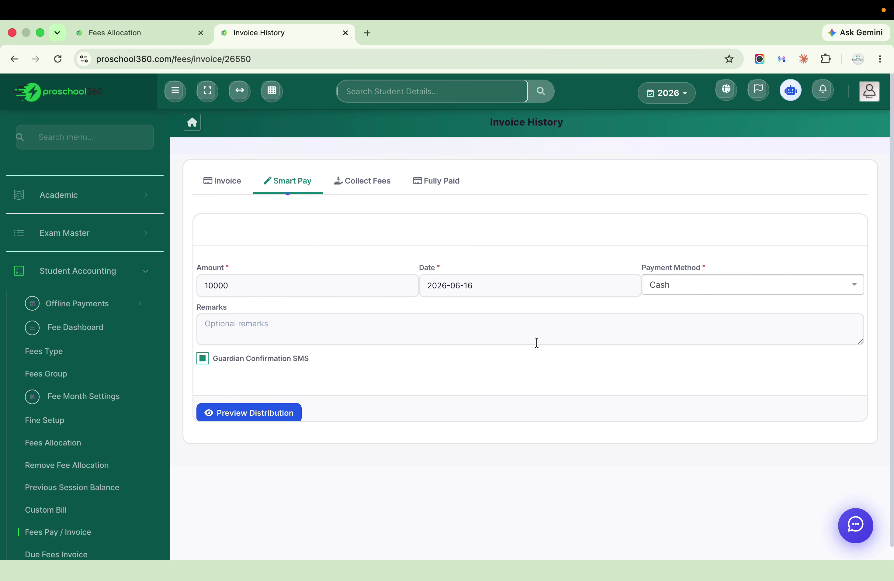
click(247, 364)
Preview how the payment is distributed across the due fees, and confirm the payment
click(275, 417)
scroll(409, 413, down, 2)
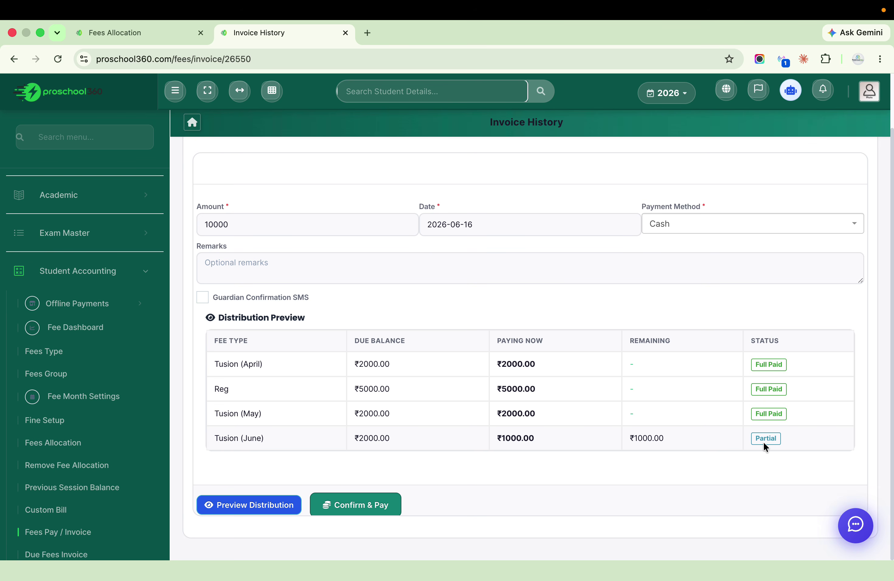
click(368, 510)
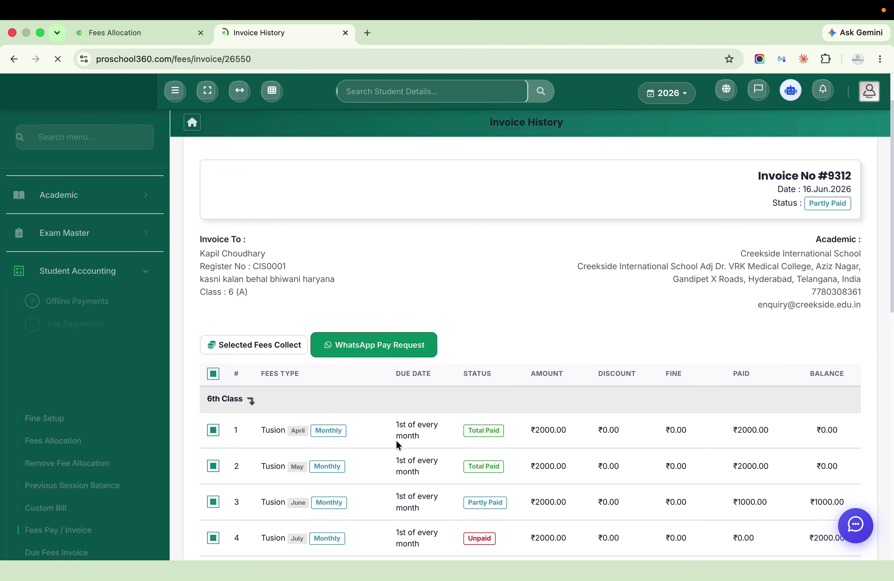
scroll(514, 464, down, 6)
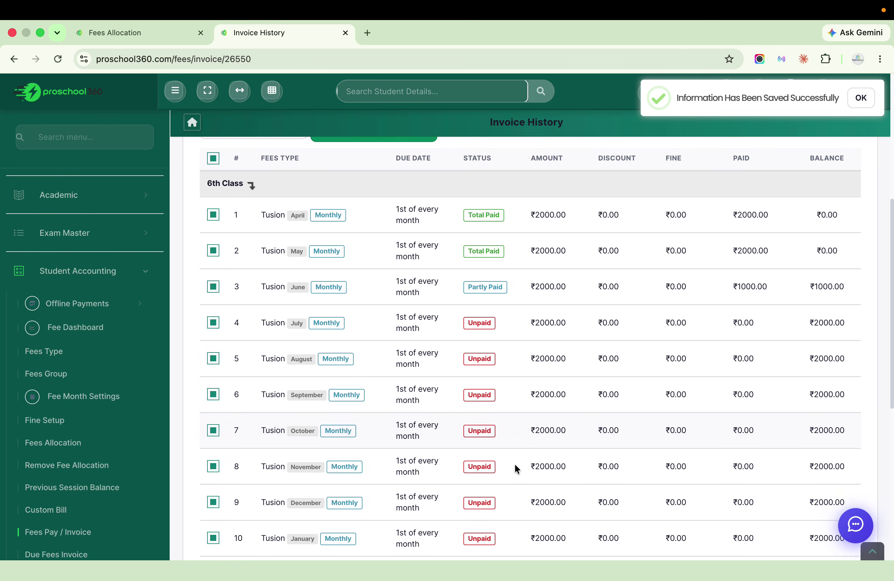
Examine the updated invoice after the payment, including each fee's status, paid amount and balance, and the totals
scroll(515, 464, down, 1)
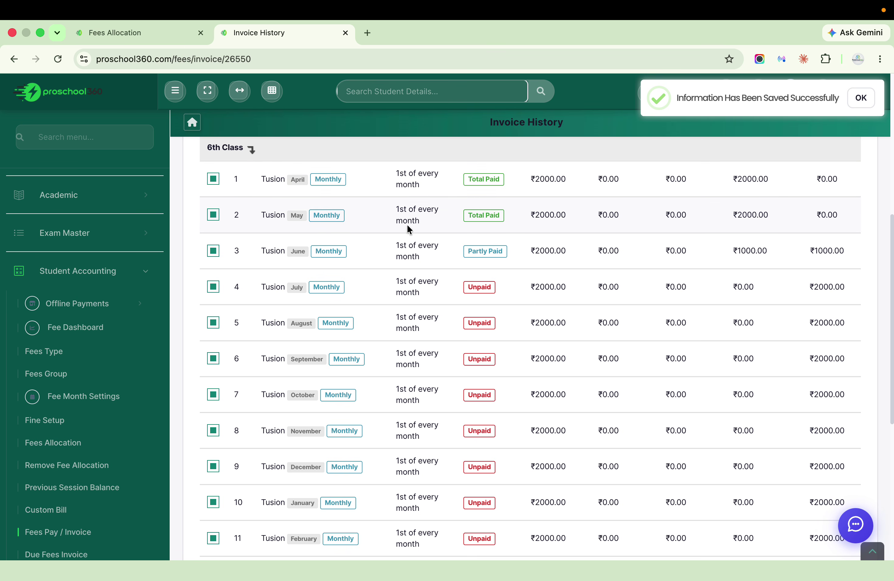
scroll(472, 223, down, 5)
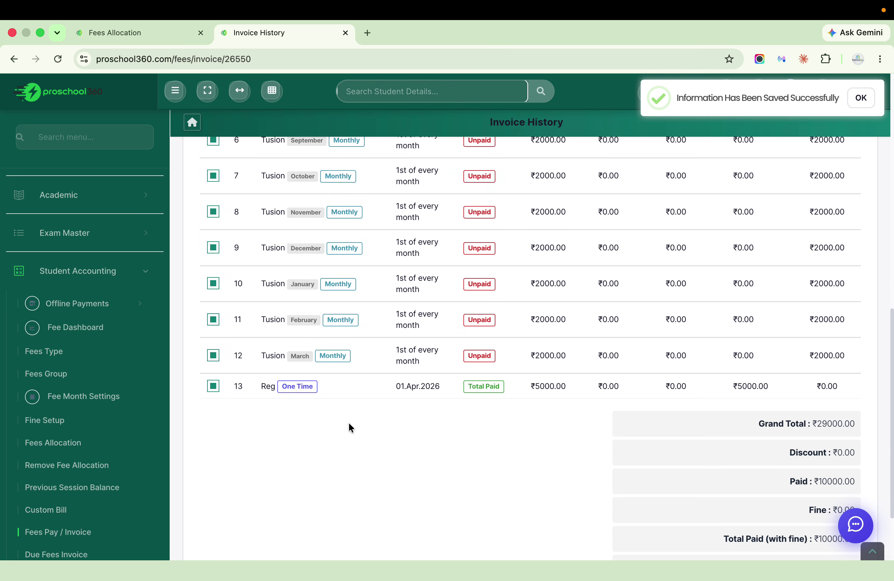
scroll(489, 385, up, 5)
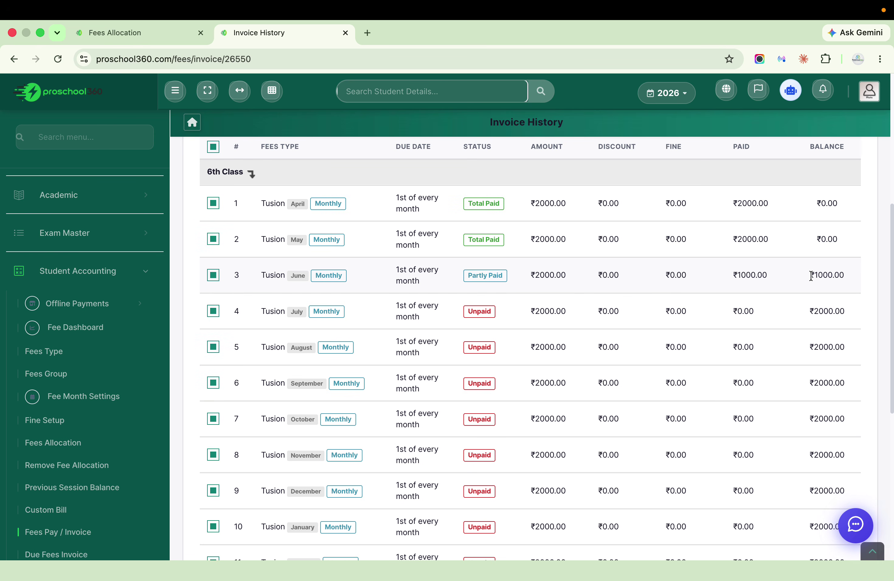
scroll(808, 276, down, 8)
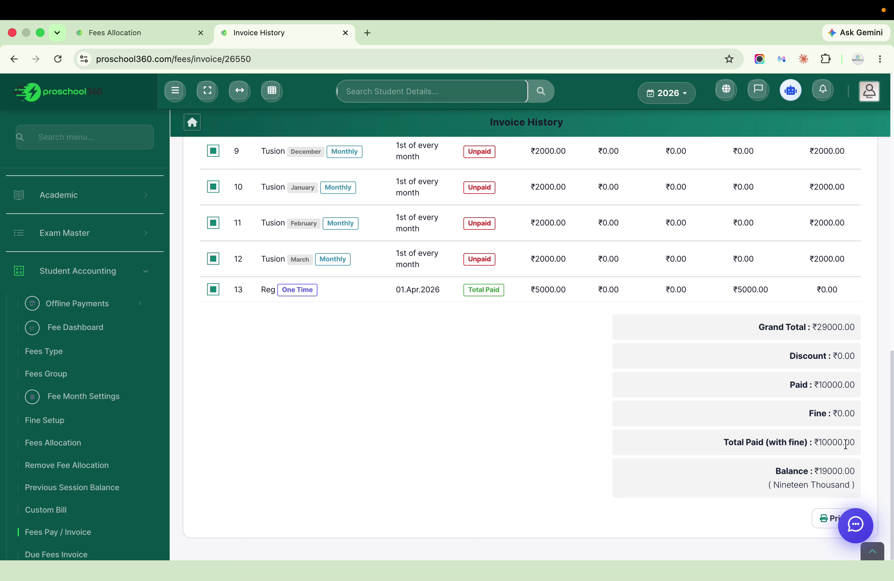
drag(819, 444, 868, 440)
double_click(852, 441)
drag(817, 471, 867, 476)
scroll(535, 322, up, 2)
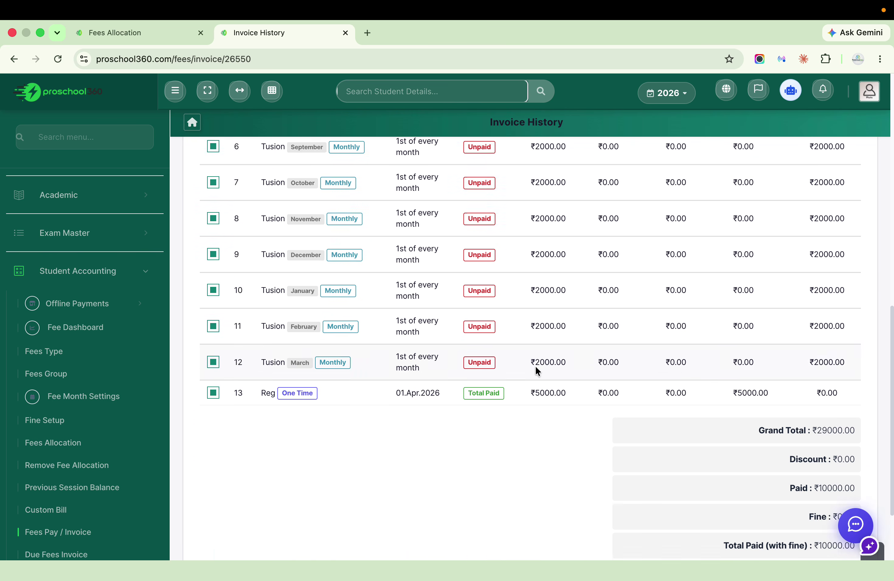
scroll(535, 365, up, 10)
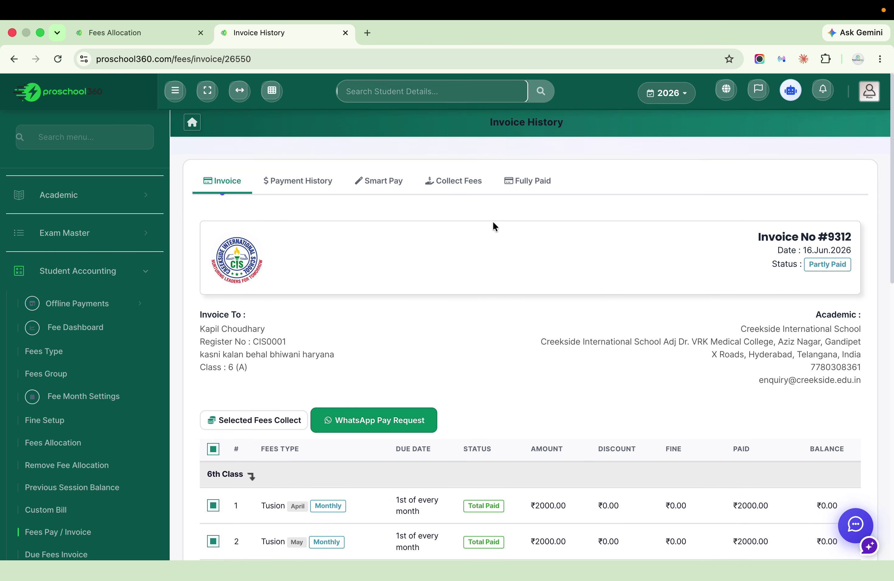
Open Collect Fees for the student and look over the monthly Tusion months and payment fields
click(468, 190)
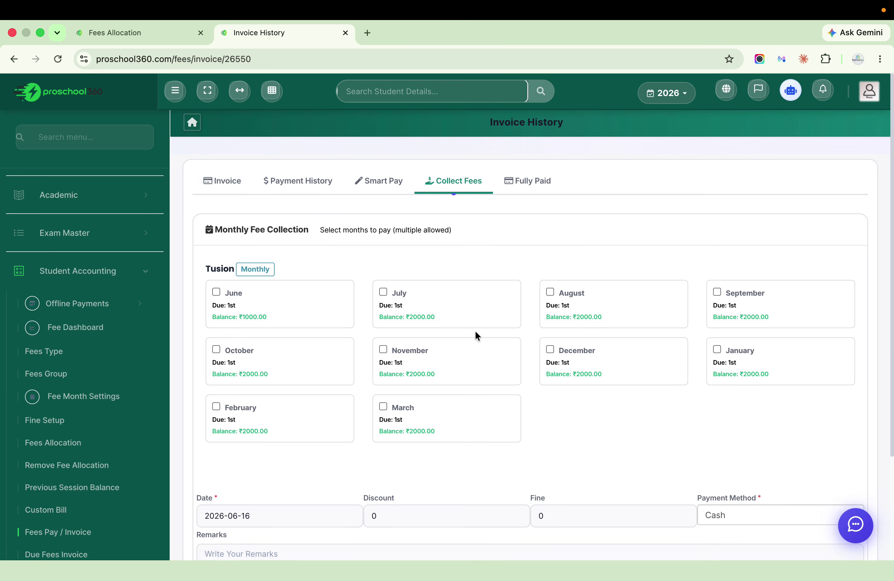
scroll(475, 335, down, 3)
scroll(472, 359, up, 3)
scroll(465, 447, down, 1)
scroll(465, 444, down, 2)
drag(404, 400, 369, 398)
scroll(415, 230, up, 1)
Select the June, July and August Tusion fees for collection and enter a discount of 1000
click(318, 227)
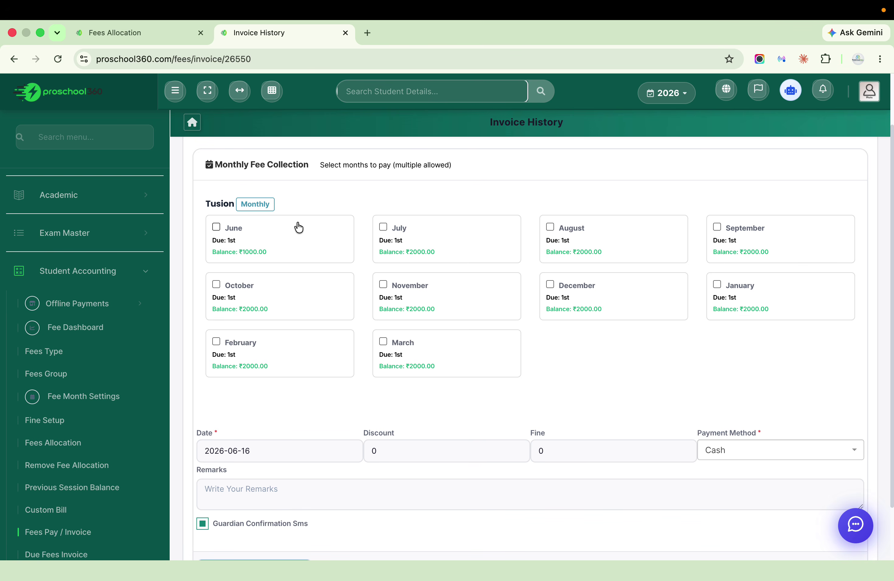
click(215, 225)
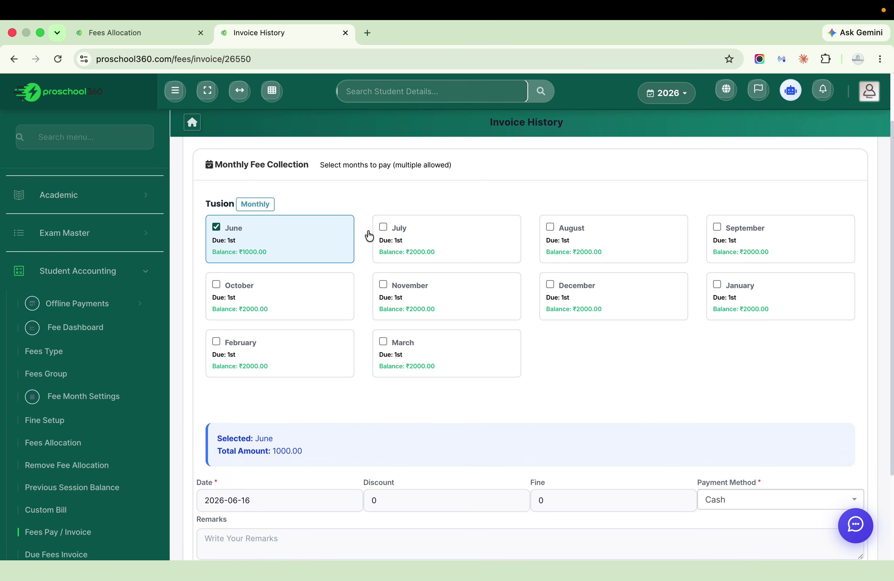
click(384, 225)
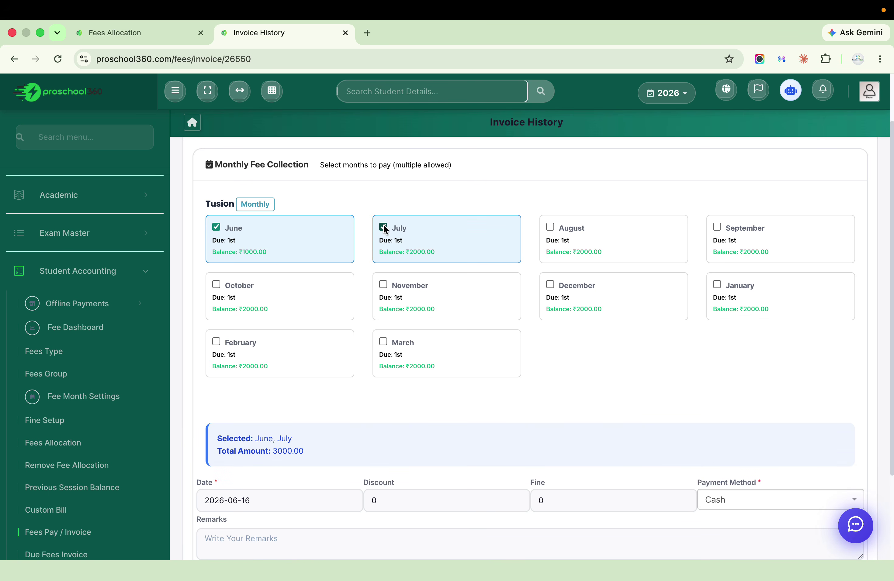
click(550, 228)
scroll(481, 339, down, 3)
drag(313, 359, 274, 359)
click(408, 415)
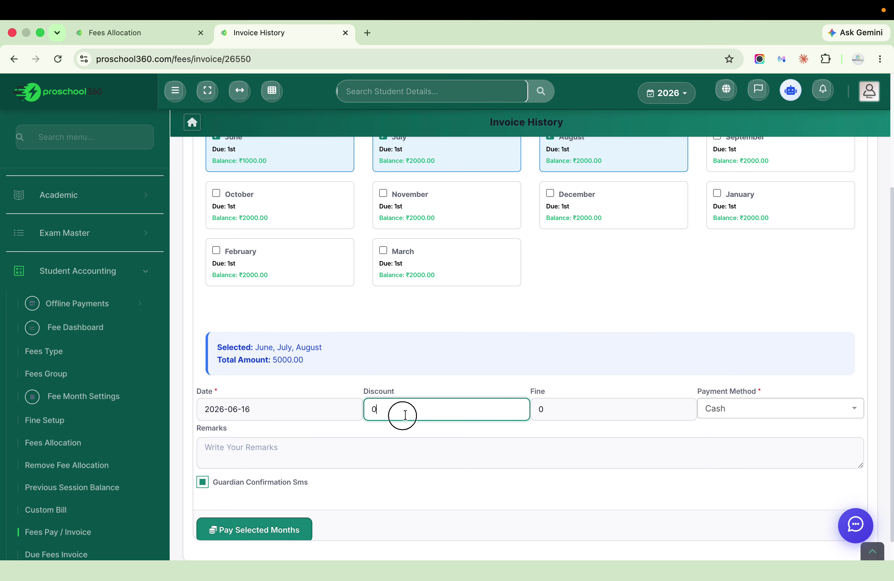
key(BackSpace)
text(1000)
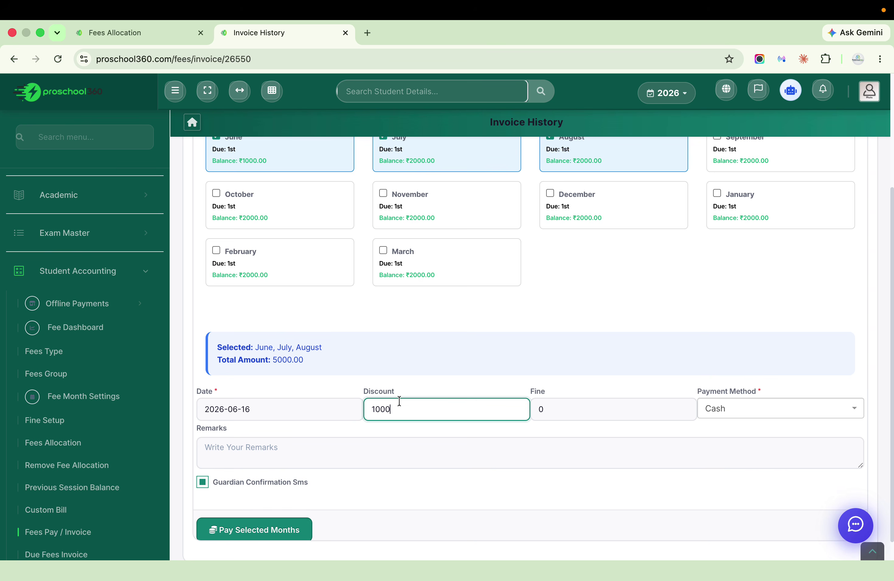
scroll(276, 441, down, 1)
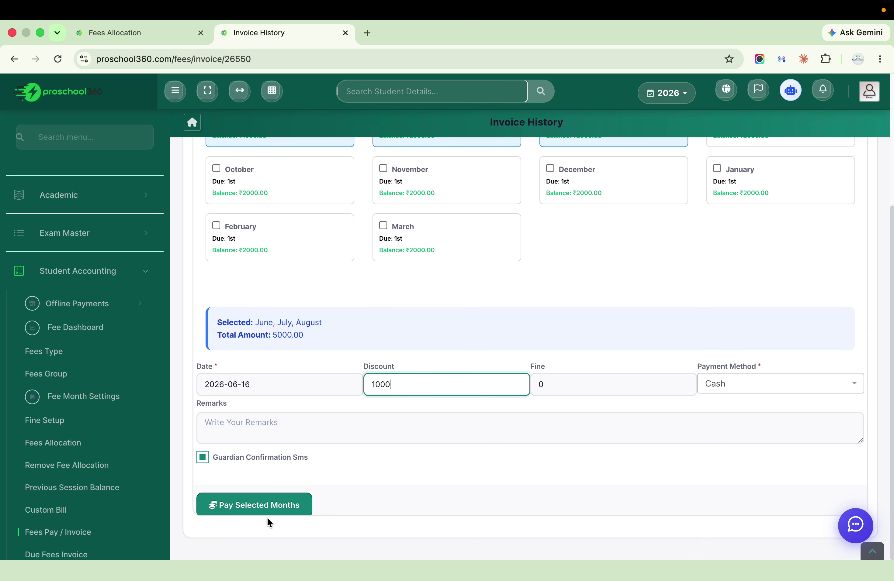
Open Previous Session Balance from the Fees Allocation page and filter the students by class 6, section A
click(158, 27)
scroll(71, 461, down, 2)
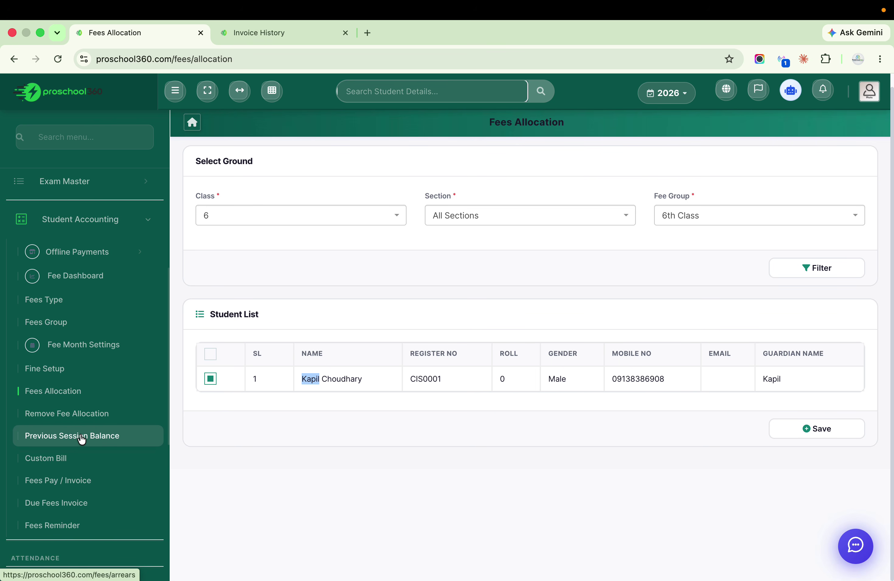
click(102, 438)
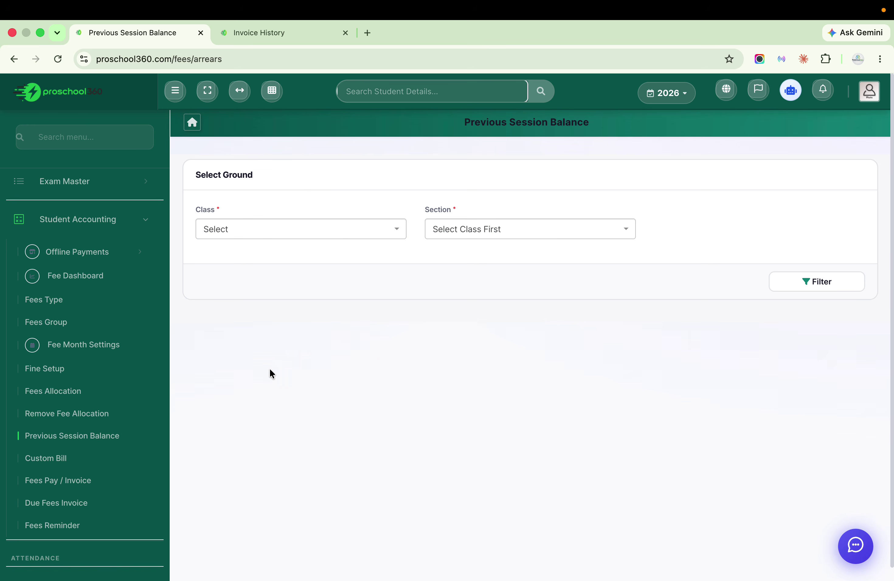
click(336, 229)
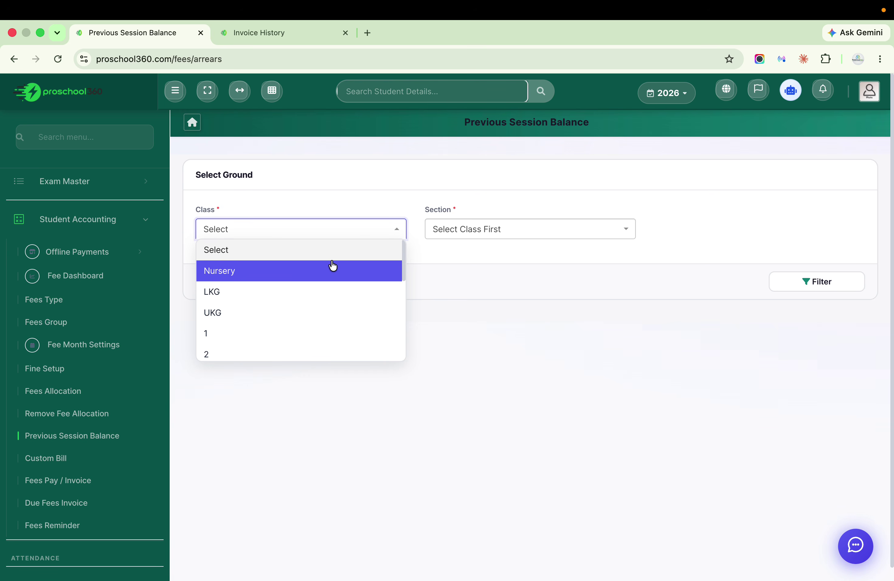
scroll(301, 313, down, 2)
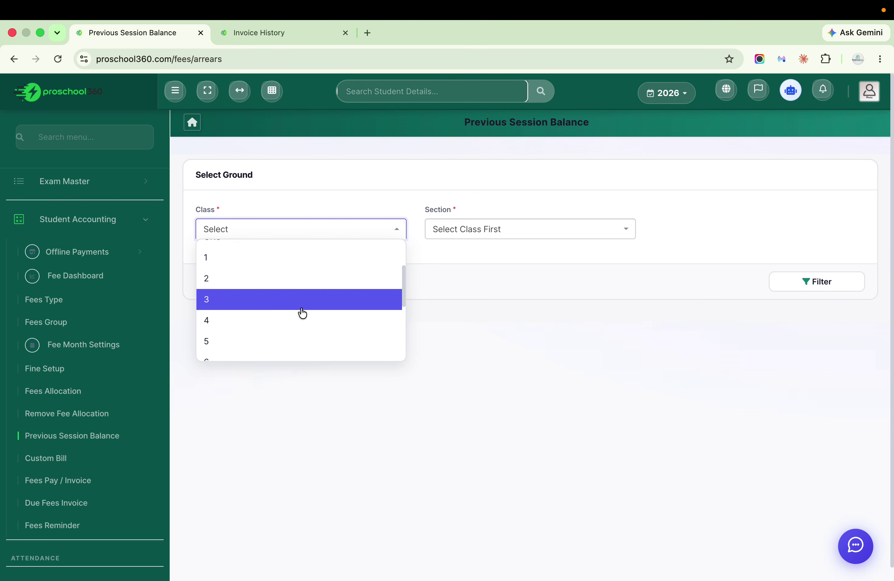
scroll(302, 314, down, 1)
click(294, 311)
click(481, 234)
click(480, 275)
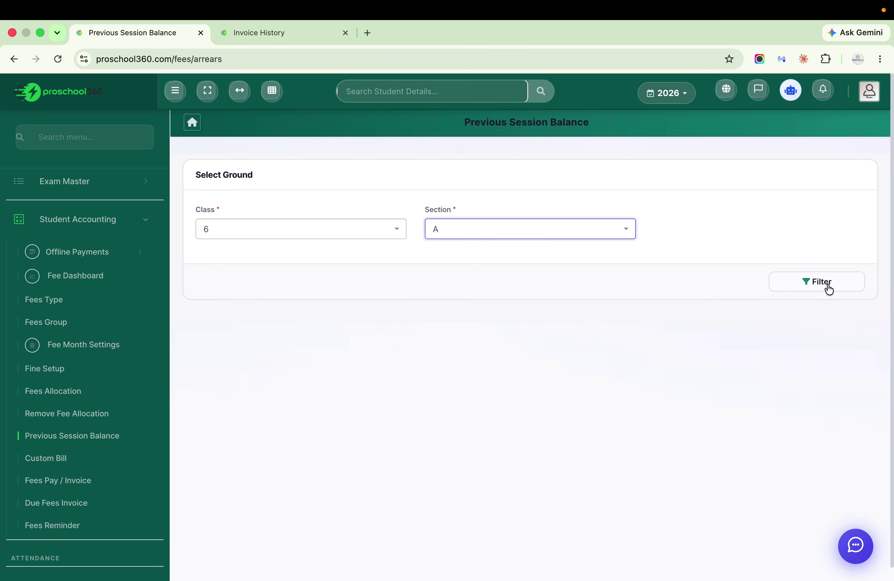
click(829, 284)
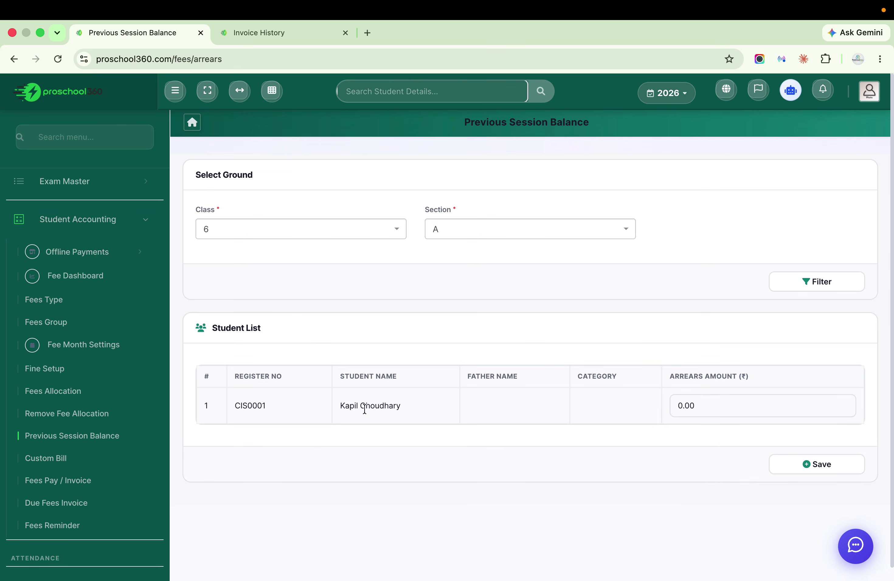
Set the listed student's arrears amount to 15000 and save the previous session balance
click(707, 402)
drag(707, 402, 664, 406)
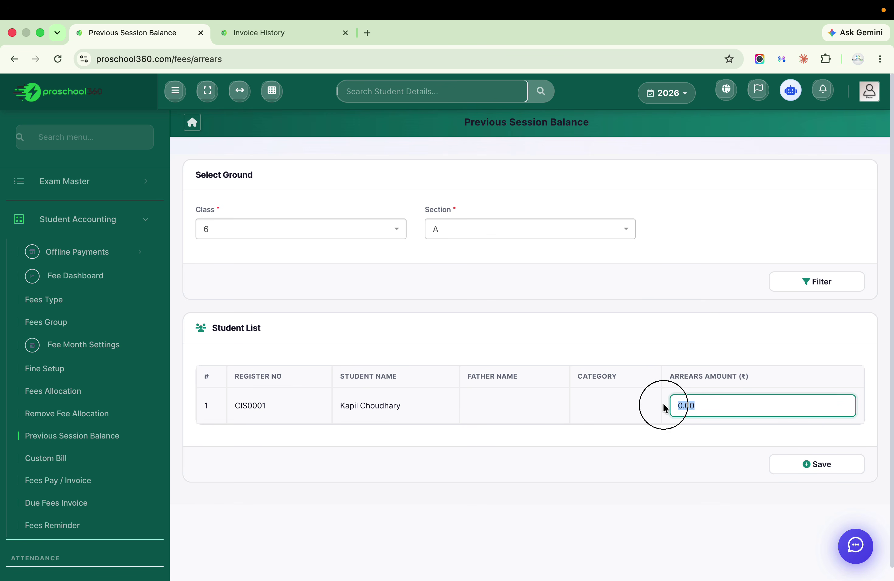
text(15000)
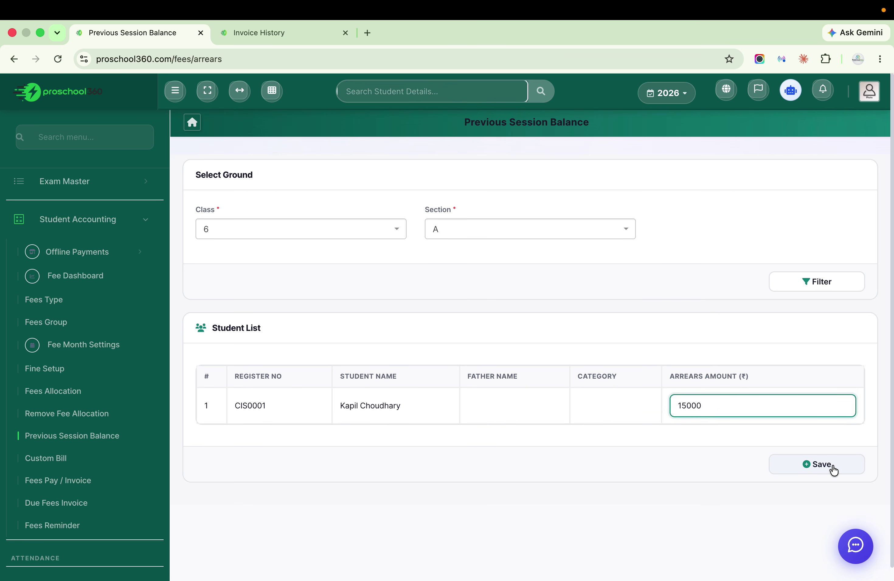
click(834, 470)
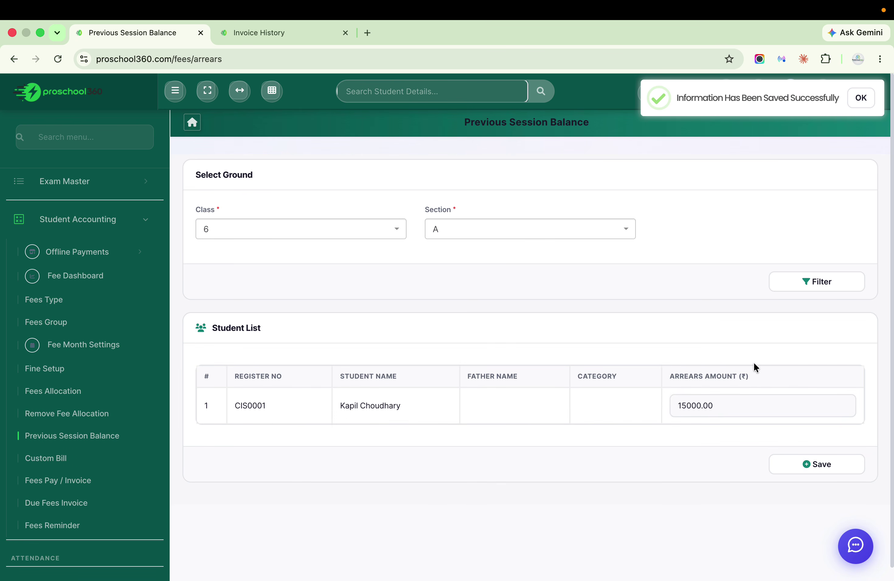
Return to the student's invoice and check the Previous Session Balance entry under Due Record along with the totals
click(305, 32)
scroll(305, 237, up, 5)
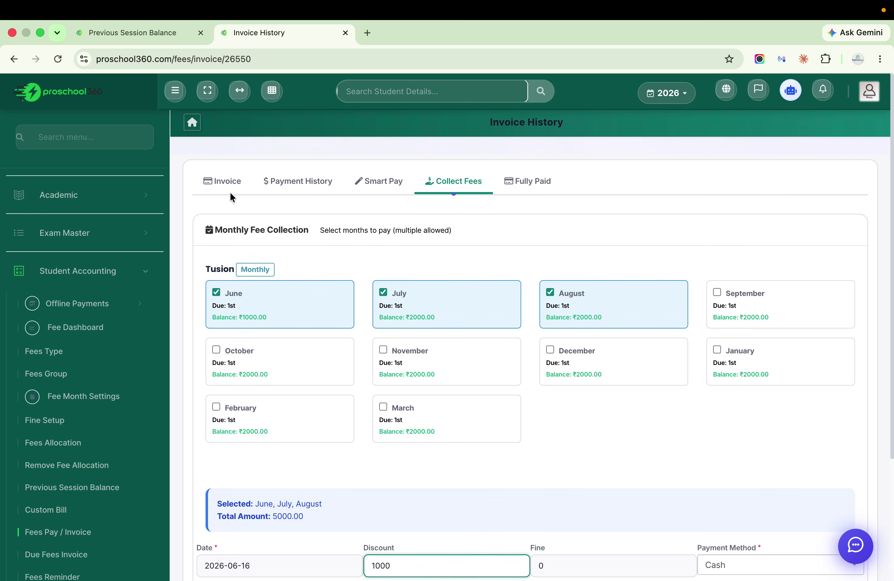
click(229, 182)
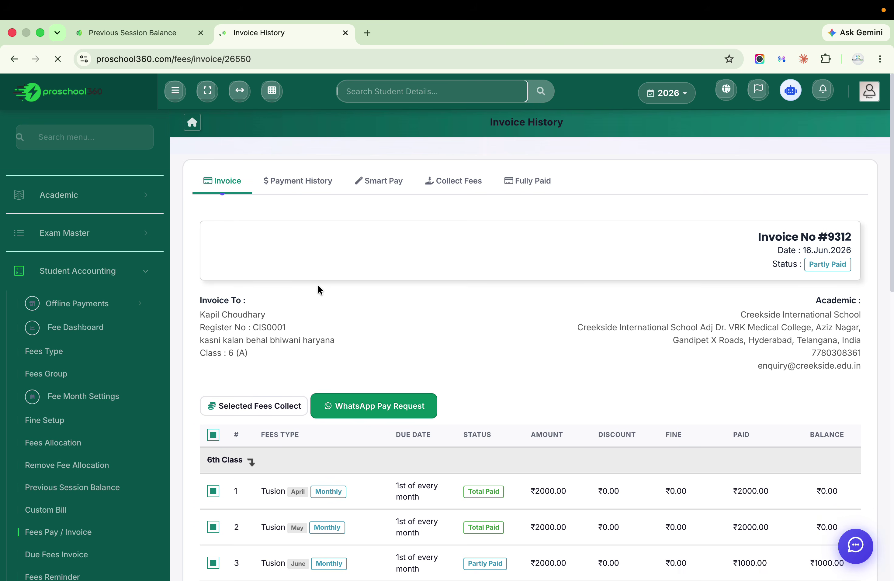
scroll(318, 284, down, 5)
scroll(317, 284, down, 15)
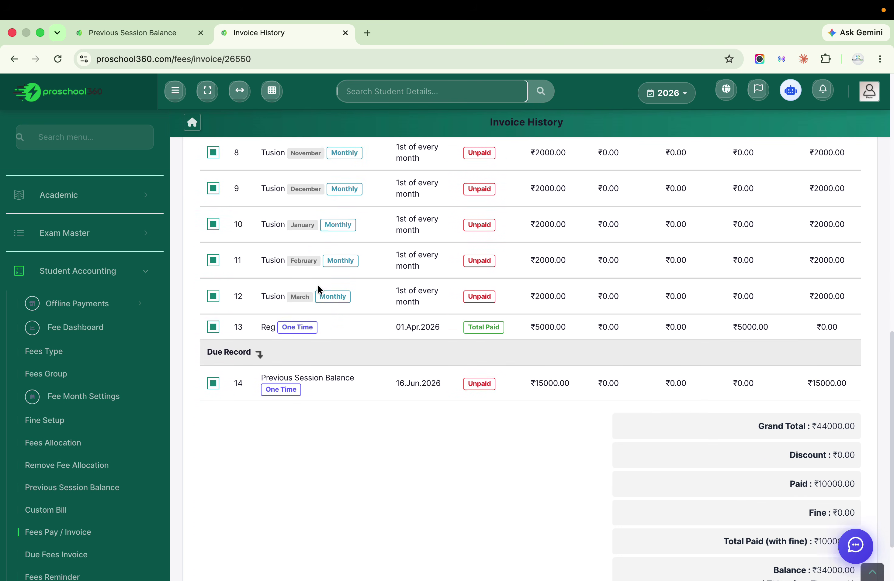
drag(256, 301, 634, 306)
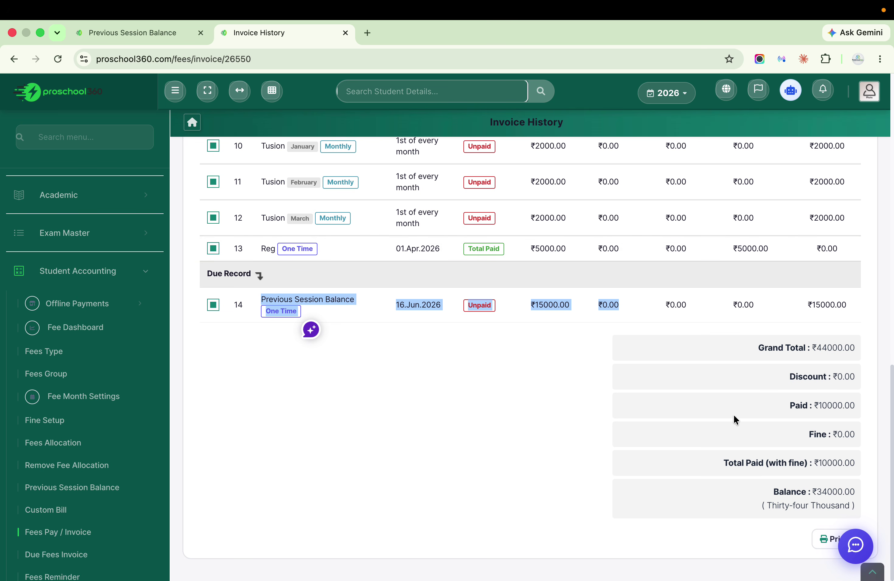
Start a custom bill for class 6, section A, and choose the listed student
click(129, 30)
scroll(140, 363, down, 3)
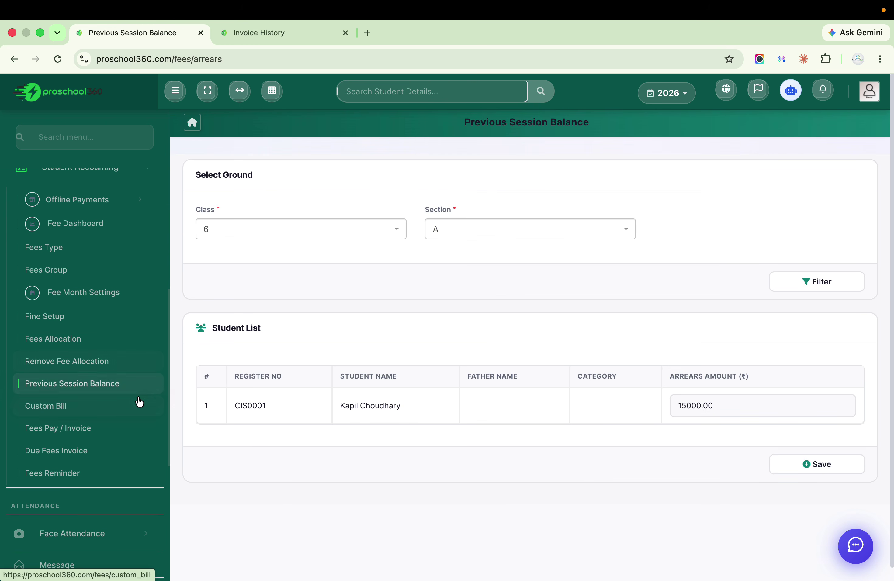
click(80, 411)
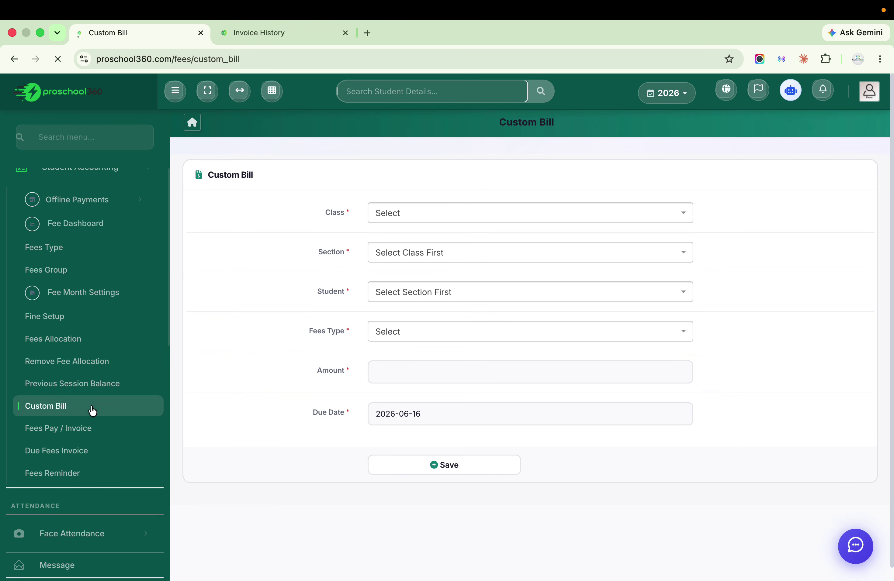
click(473, 221)
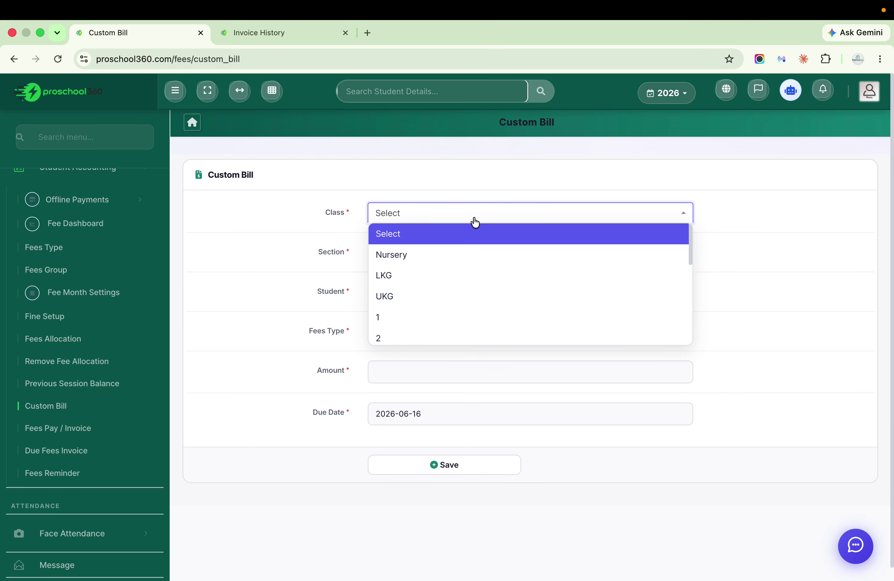
scroll(470, 261, down, 5)
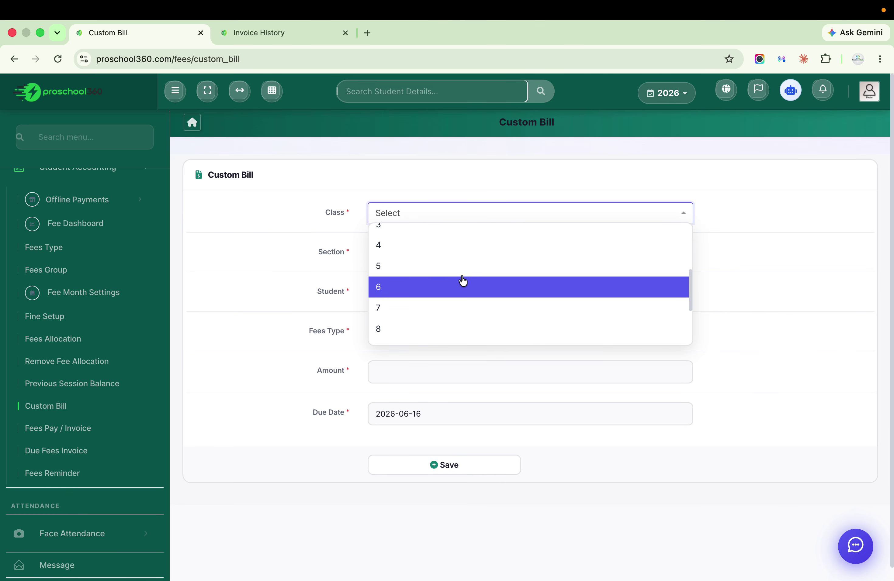
click(463, 287)
click(469, 253)
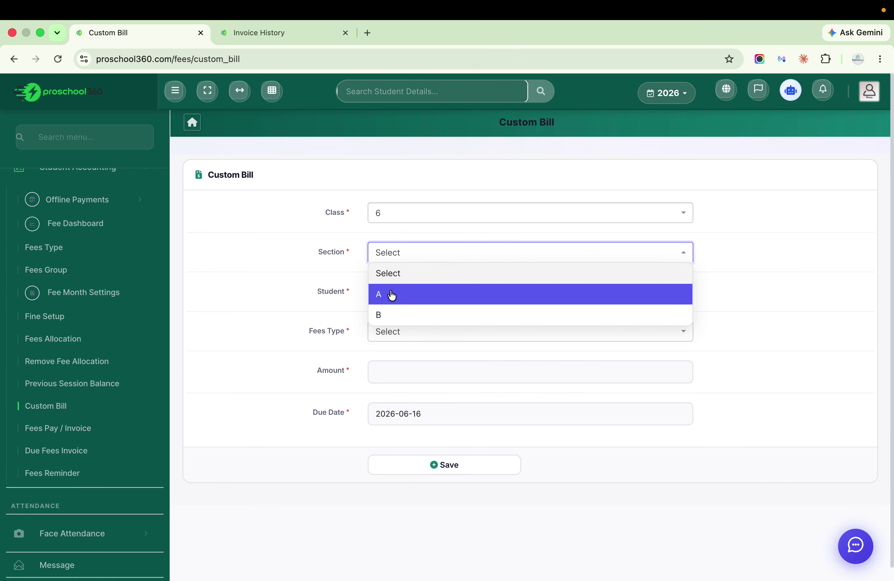
click(392, 295)
click(423, 293)
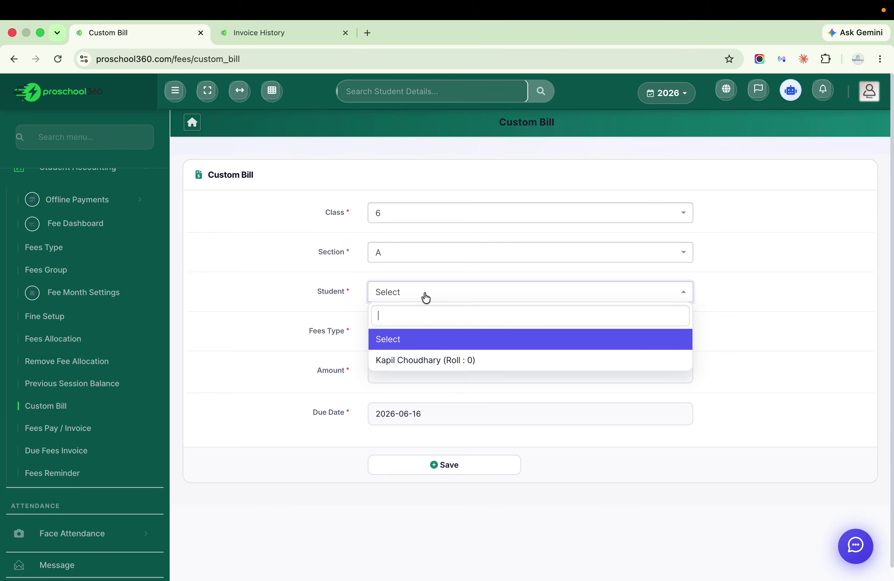
click(424, 361)
click(408, 331)
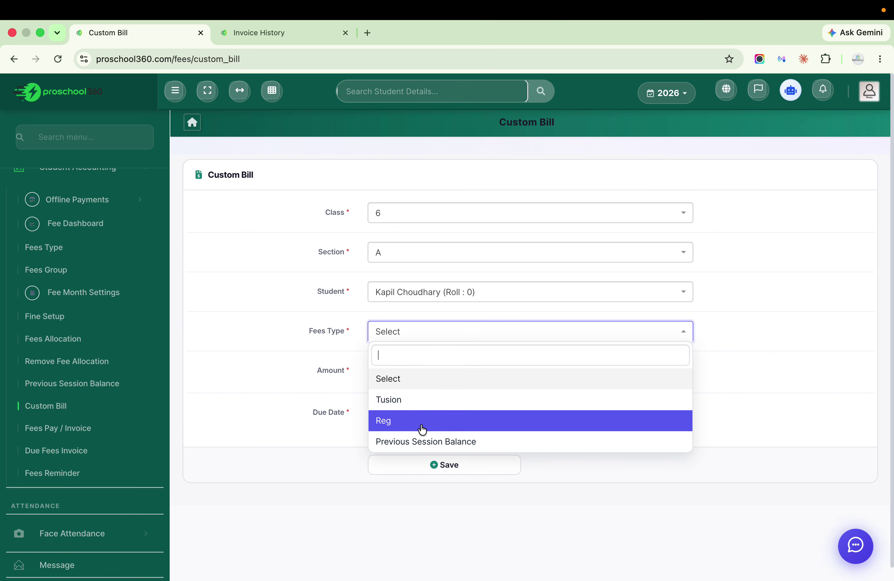
click(437, 397)
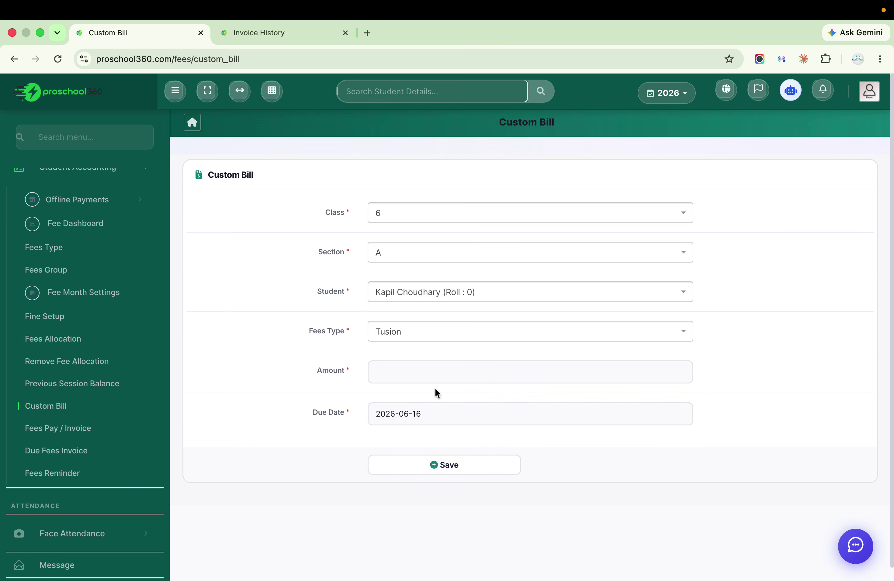
click(413, 367)
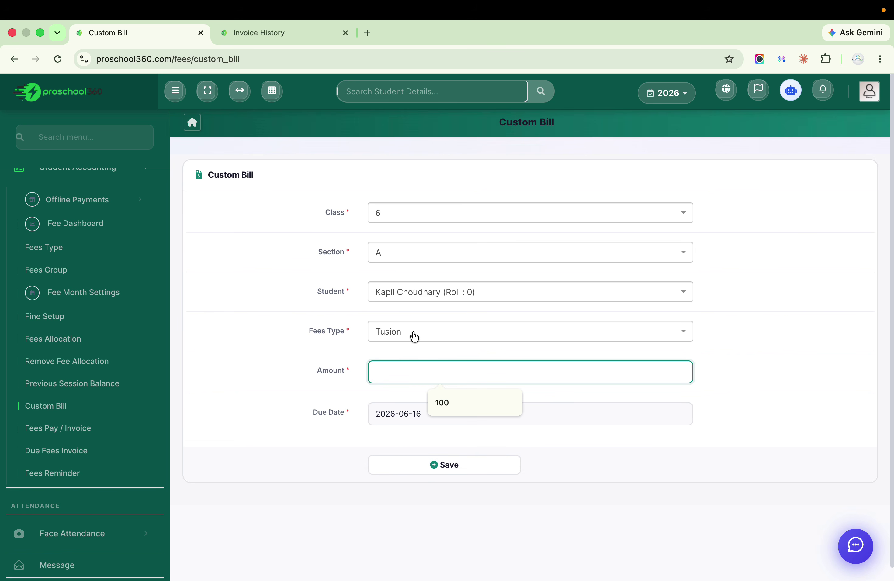
Set the custom bill's fees type to Previous Session Balance and its amount to 300, and save the bill
click(414, 336)
click(420, 442)
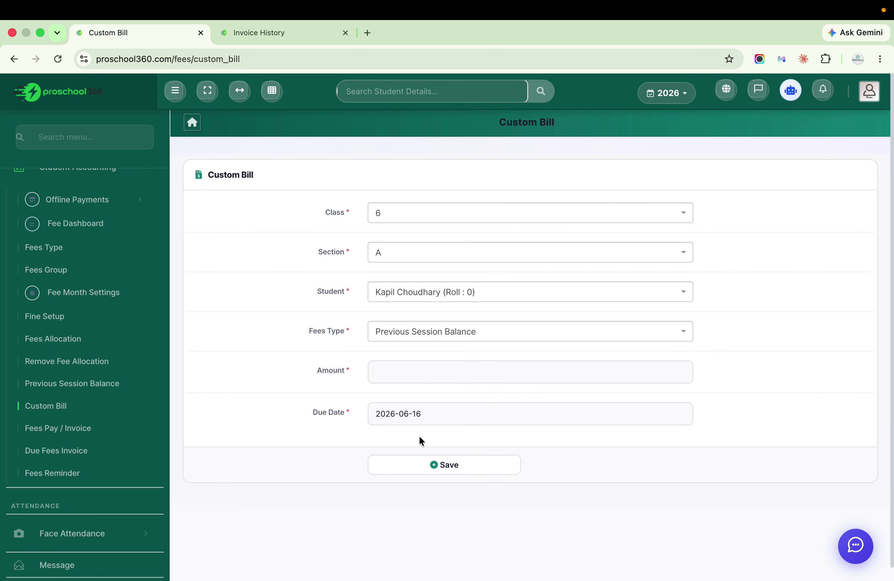
click(423, 374)
text(300)
click(463, 458)
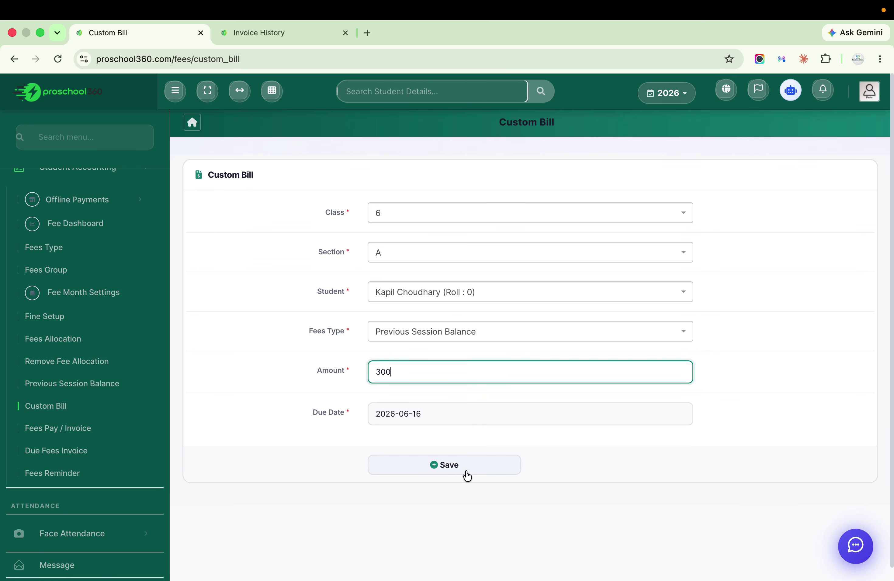
Reload the student's open invoice and look through the monthly fees, Due Record and totals for the custom bill
click(280, 37)
click(63, 57)
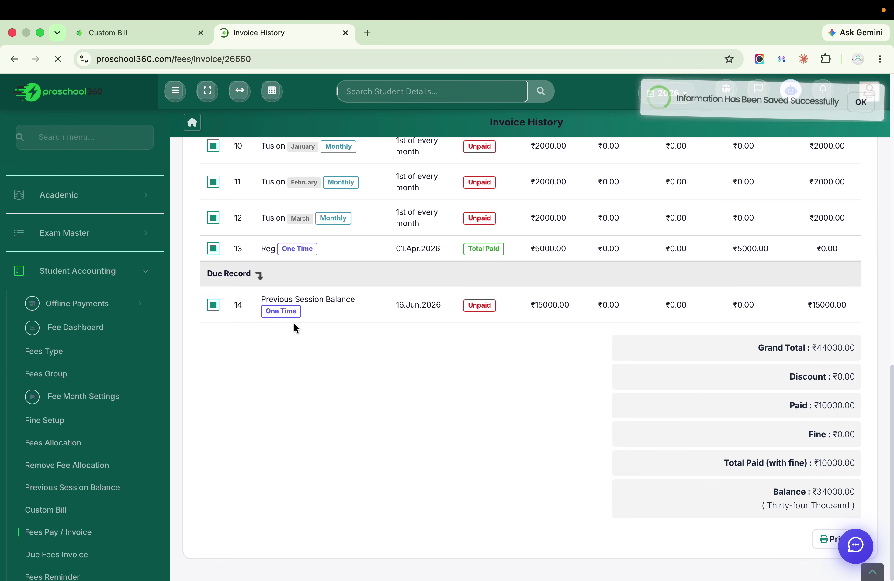
scroll(294, 327, up, 15)
scroll(294, 326, down, 6)
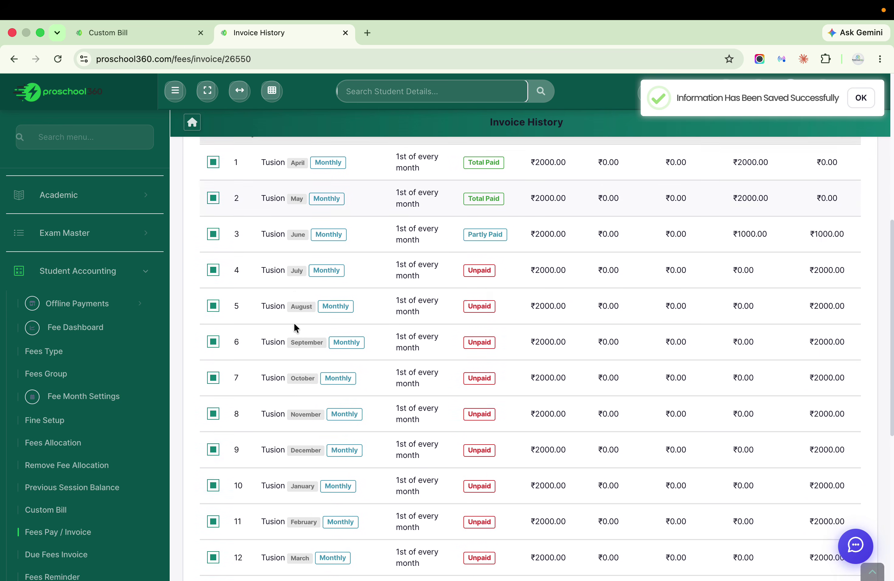
scroll(294, 327, down, 7)
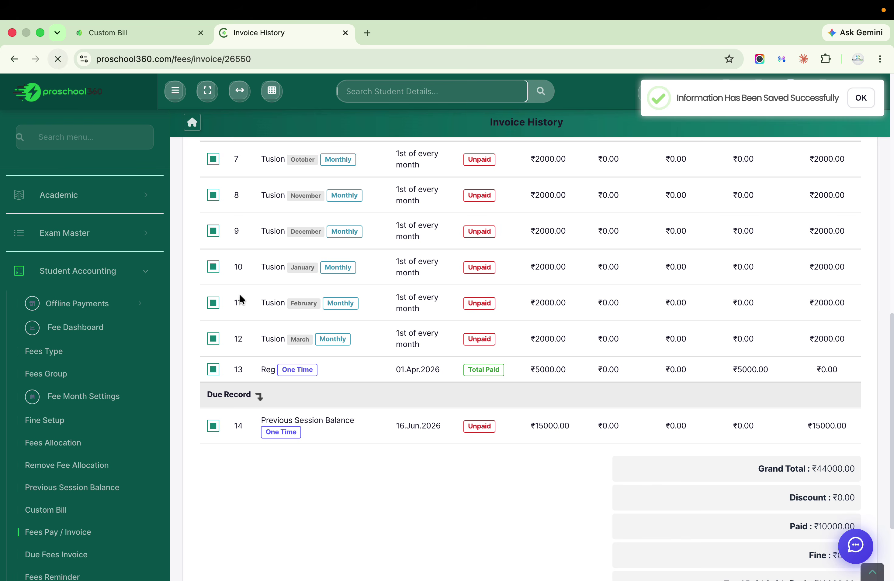
scroll(362, 431, up, 1)
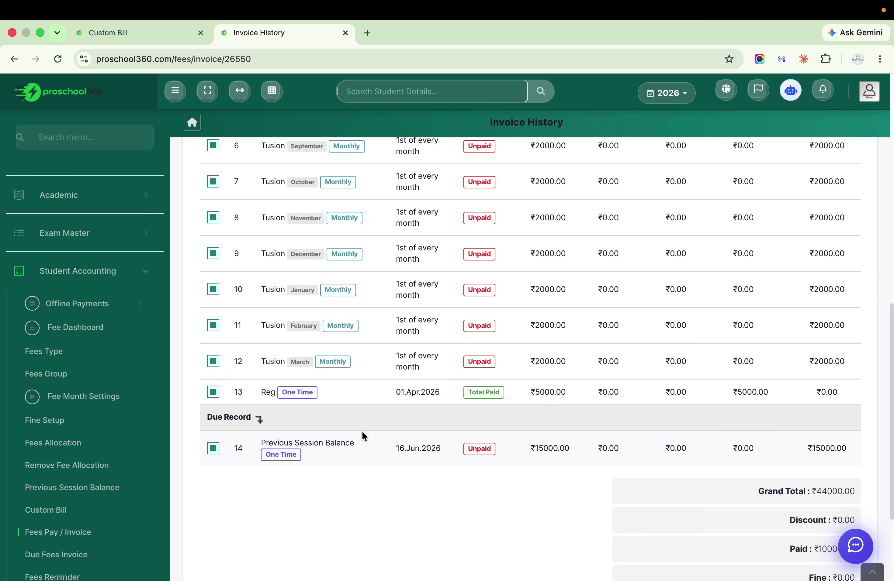
scroll(361, 431, up, 9)
scroll(361, 431, down, 5)
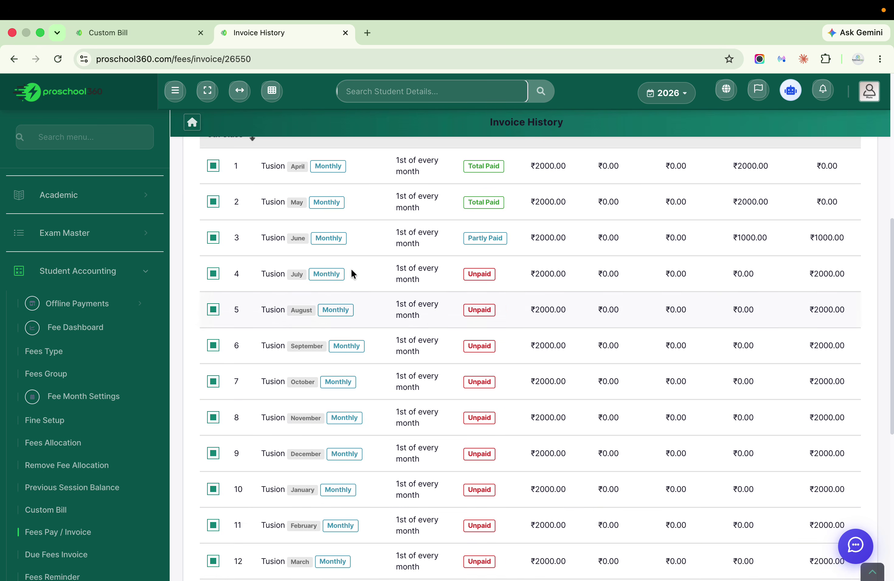
scroll(455, 300, down, 2)
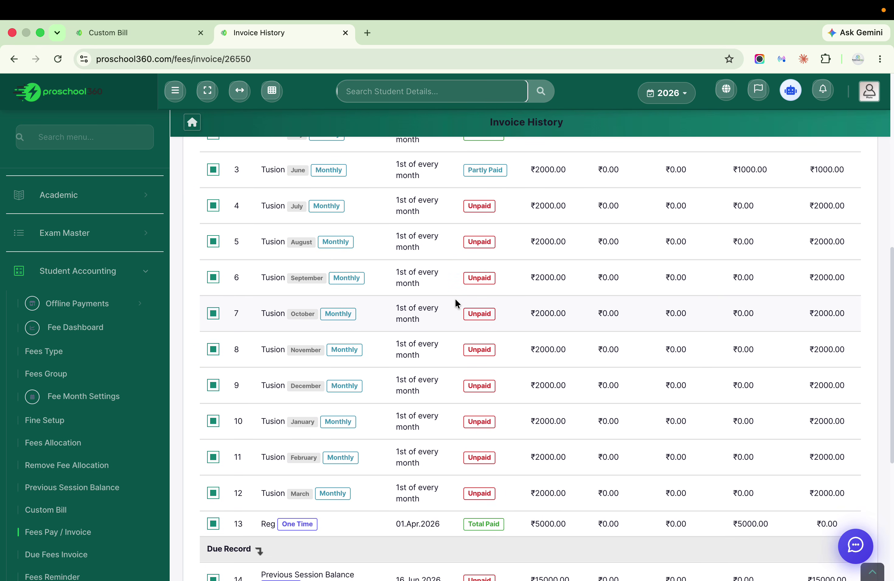
scroll(455, 302, down, 3)
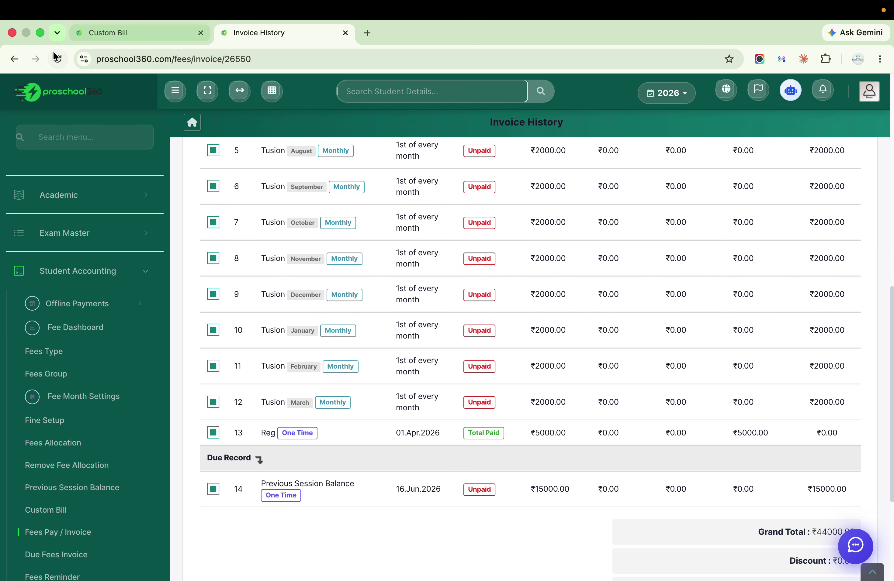
Open the Fees Pay / Invoice list from the Custom Bill page and check the fee groups shown for the student
click(126, 33)
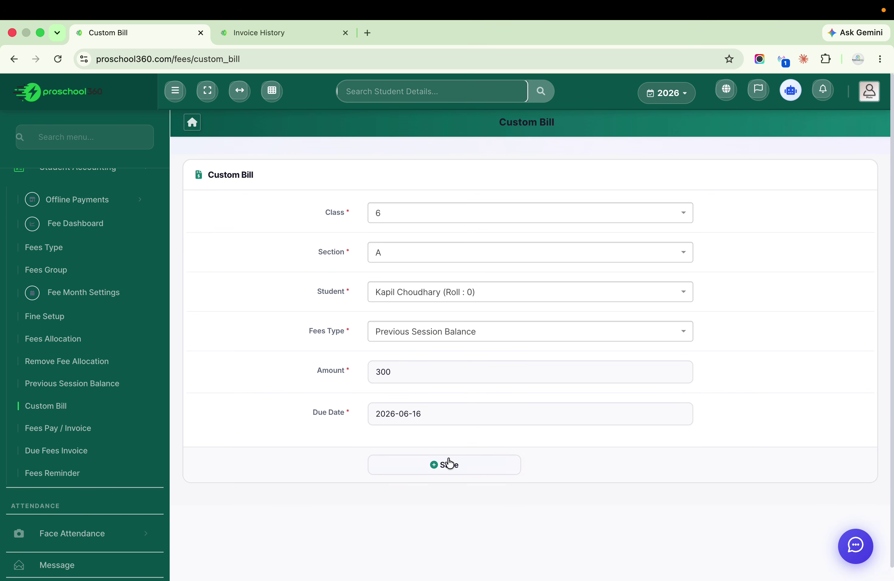
click(122, 428)
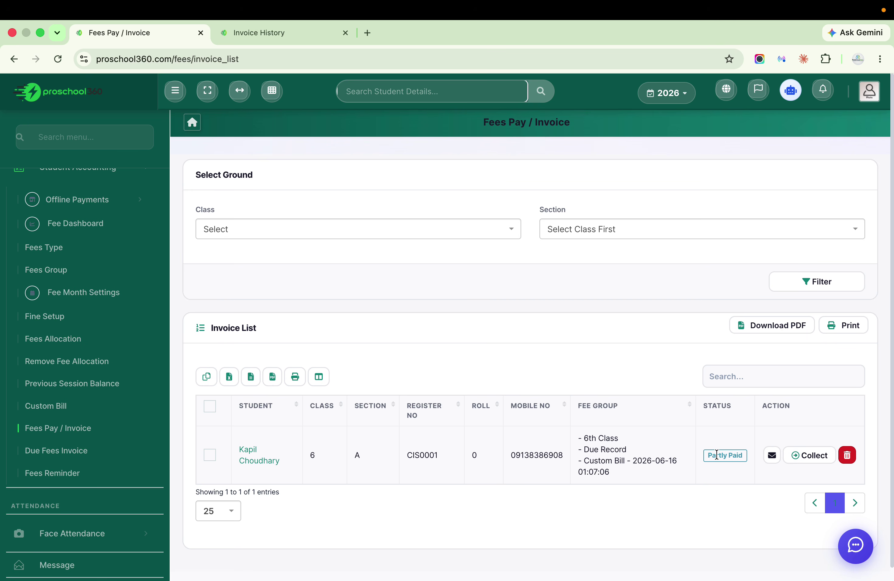
drag(579, 437, 623, 485)
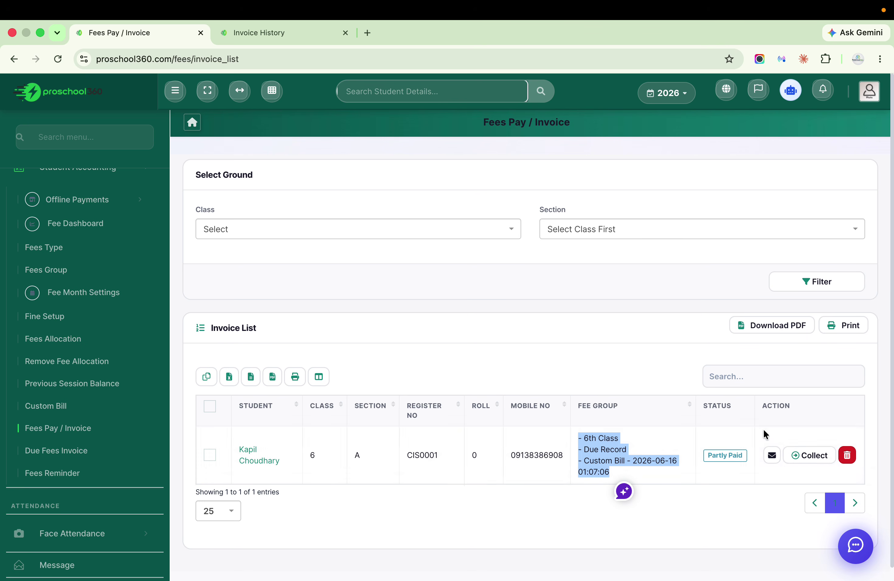
scroll(536, 447, down, 1)
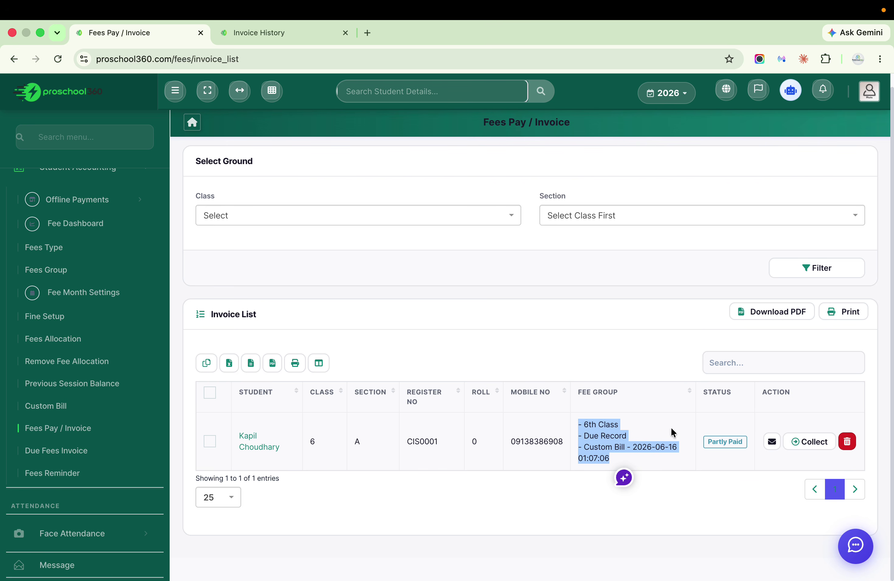
View the Due Fees Invoice filter page and open the Add Reminder form under Fees Reminder
click(88, 451)
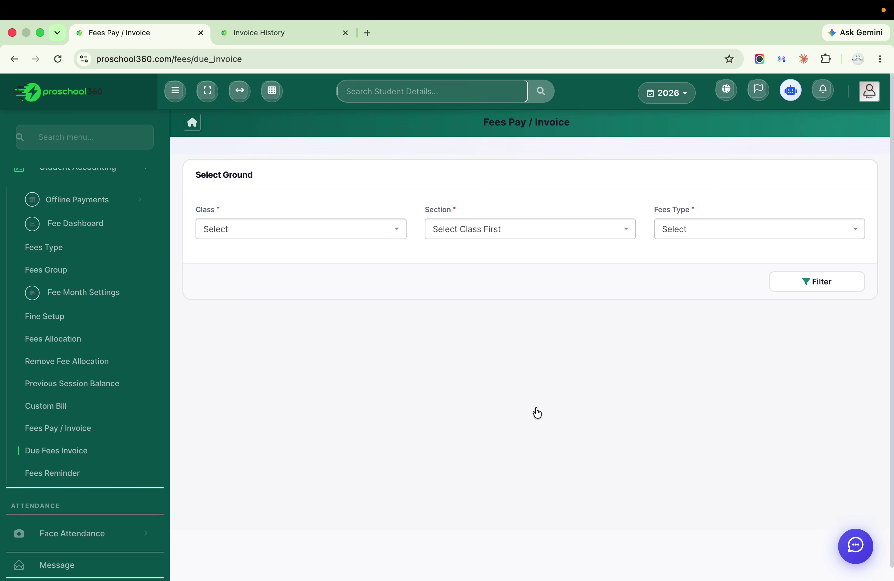
click(95, 482)
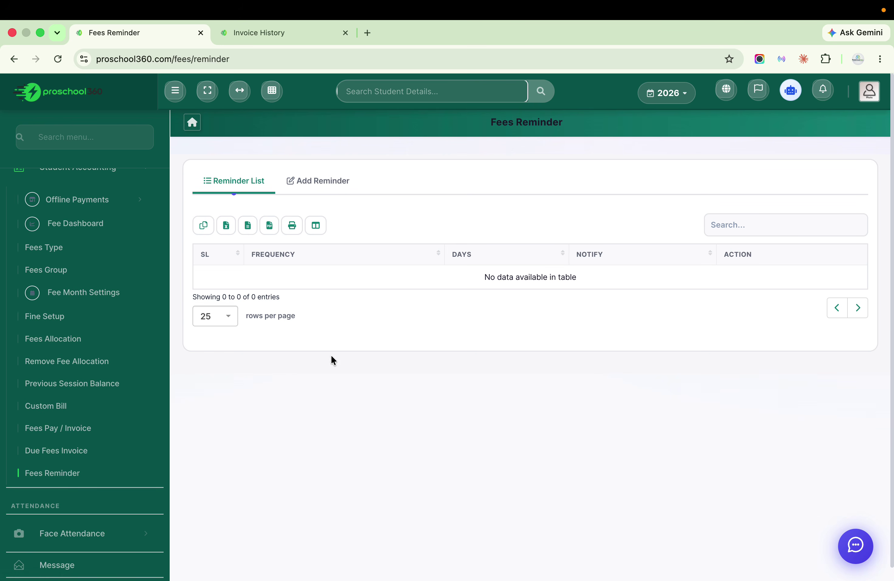
click(326, 185)
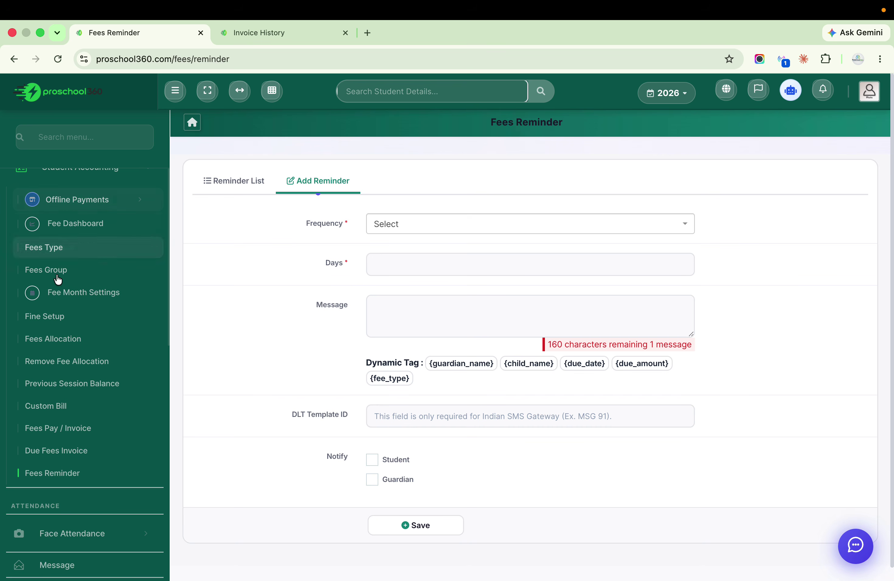
Open the Fee Dashboard and review the figures for today's collection, this month's collection, total overdue and defaulter students
click(125, 223)
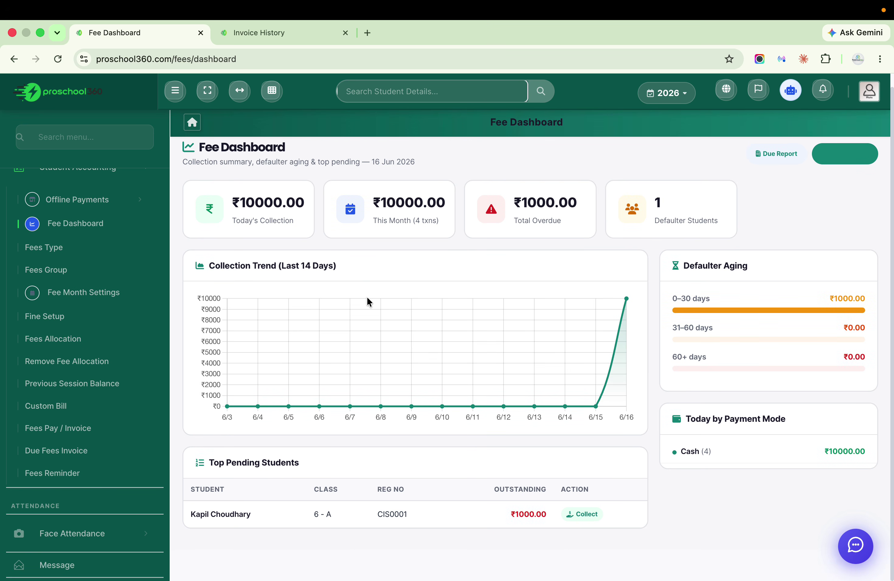
drag(231, 218, 305, 221)
drag(380, 223, 561, 244)
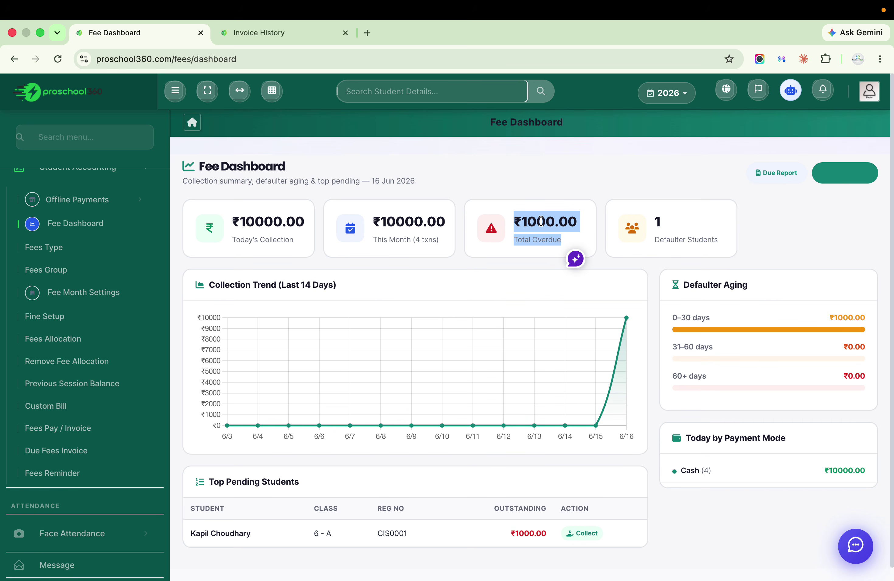
drag(649, 215, 687, 240)
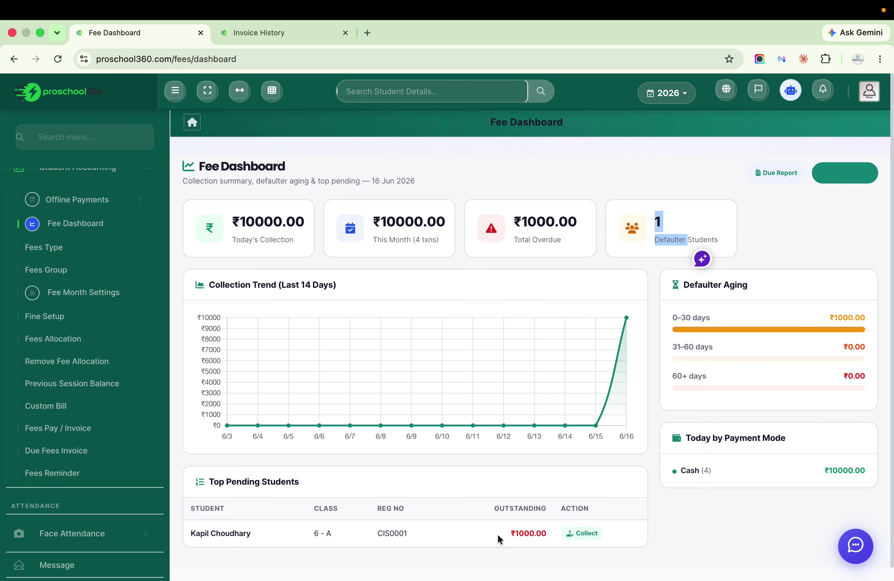